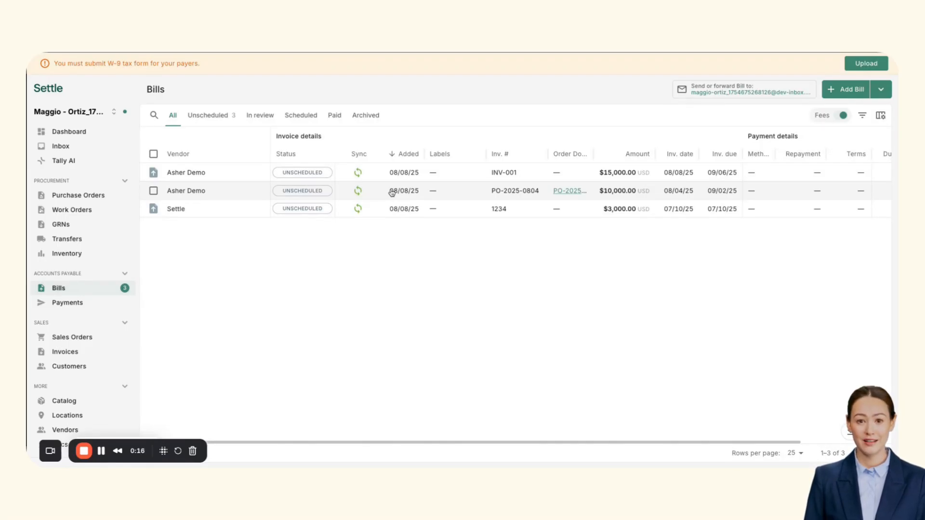
- Open the Asher Demo bill PO-2025-0804, review its inventory line item and attached purchase order, and close it
click(421, 195)
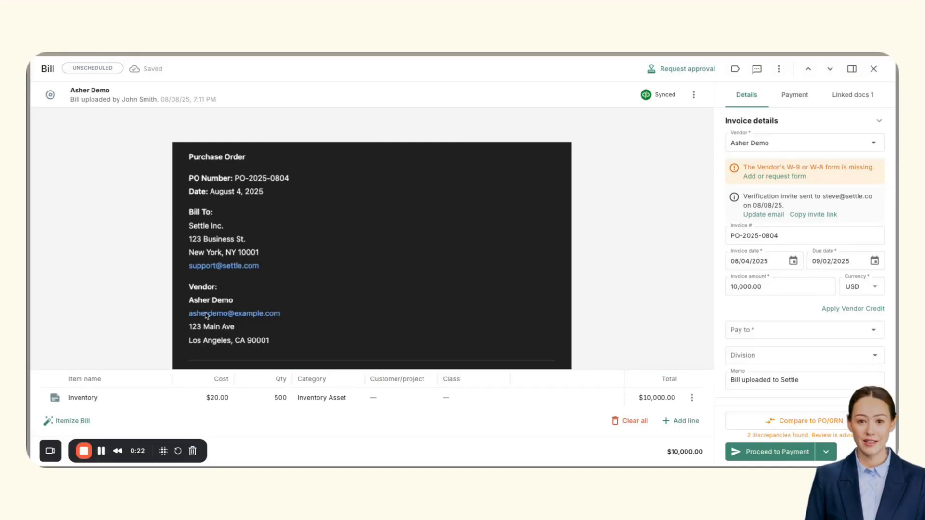
scroll(207, 315, down, 1)
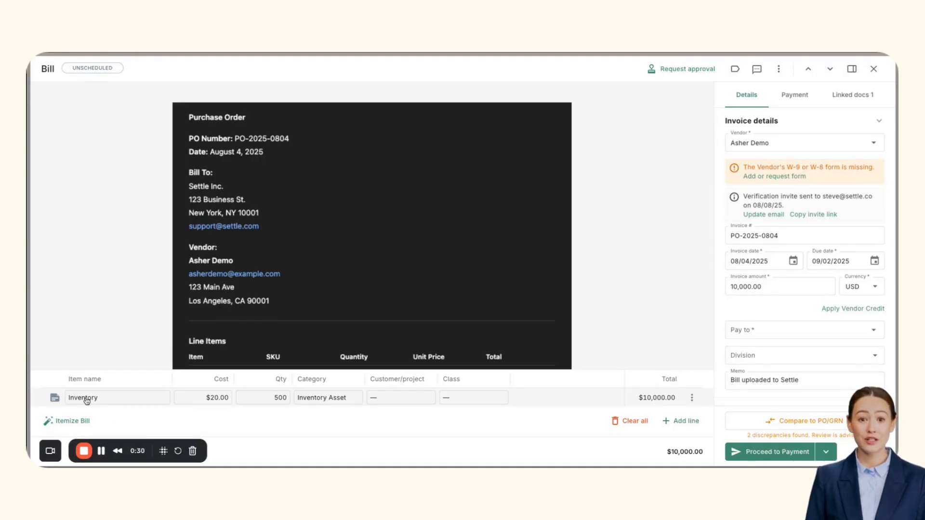
click(116, 399)
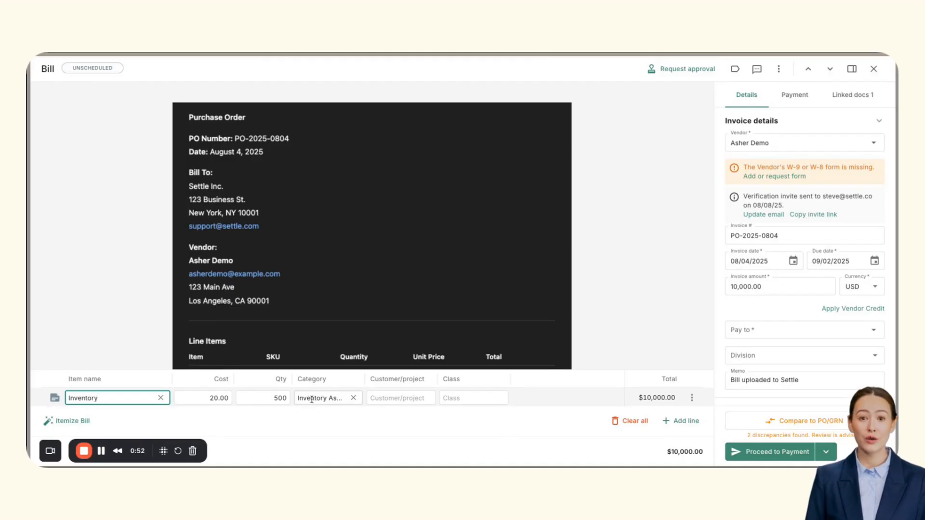
click(216, 417)
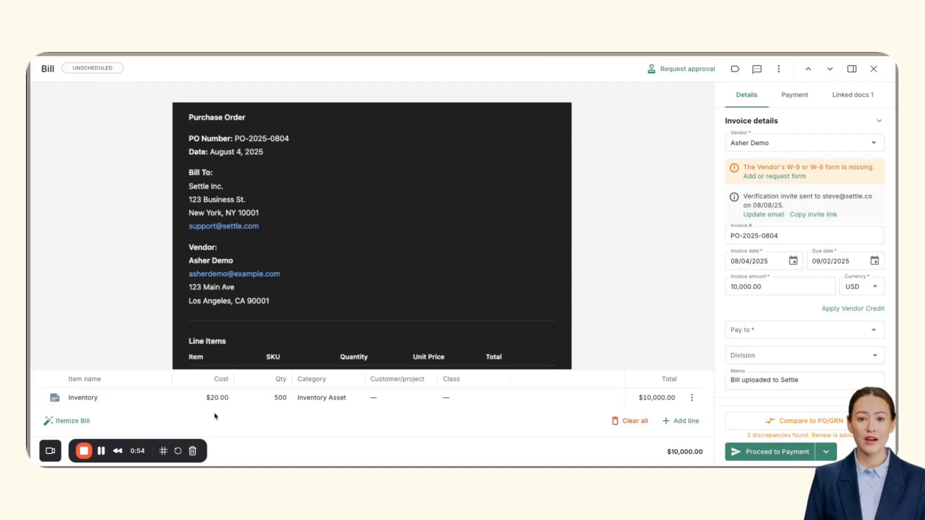
scroll(336, 308, down, 3)
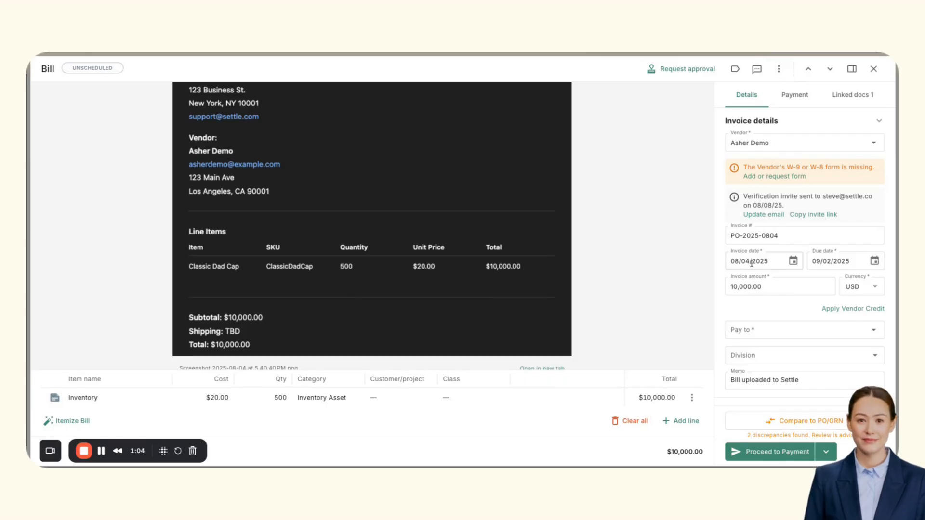
click(873, 69)
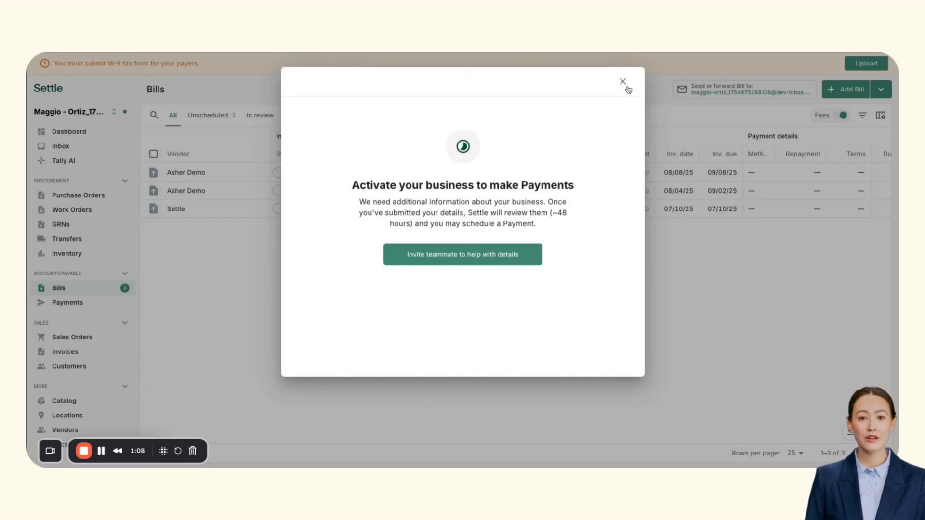
click(623, 89)
- Open Settings and review the QuickBooks accounting integration's sync options and starting date
scroll(98, 403, down, 3)
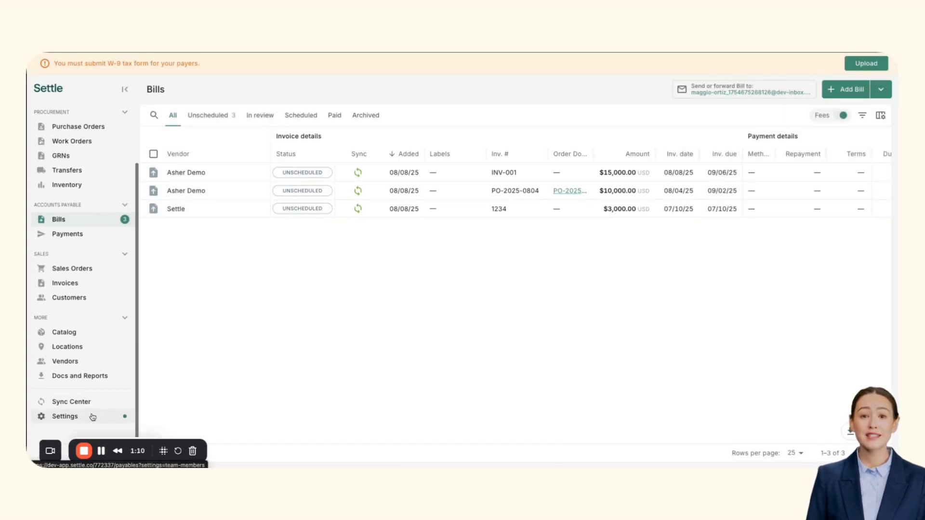
click(90, 416)
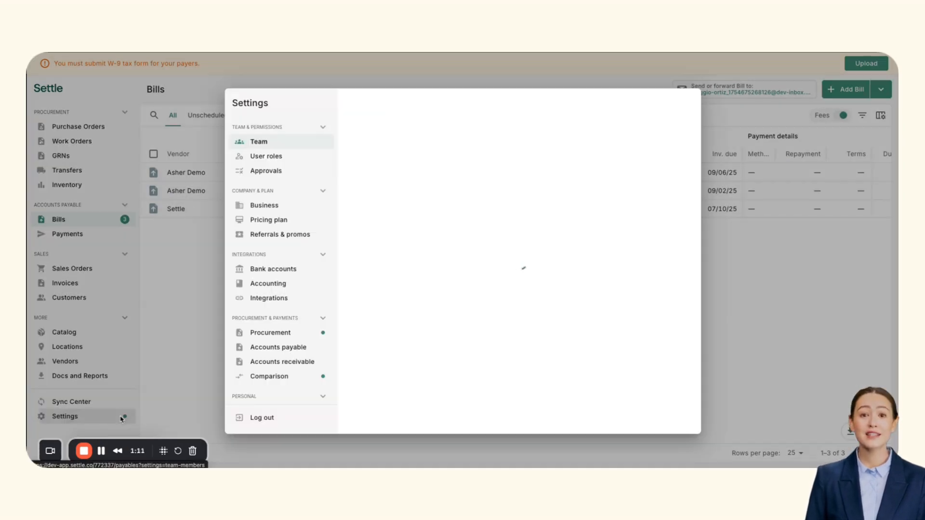
click(287, 298)
click(385, 251)
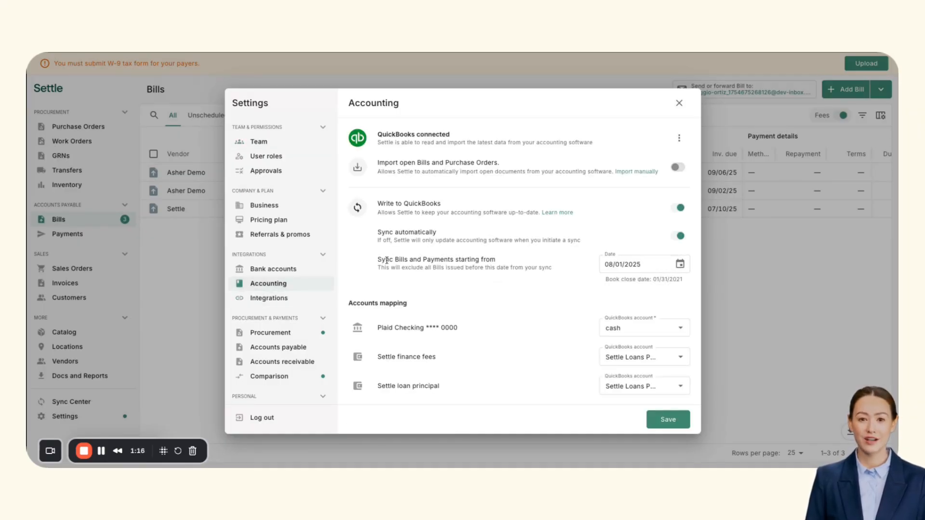
triple_click(387, 261)
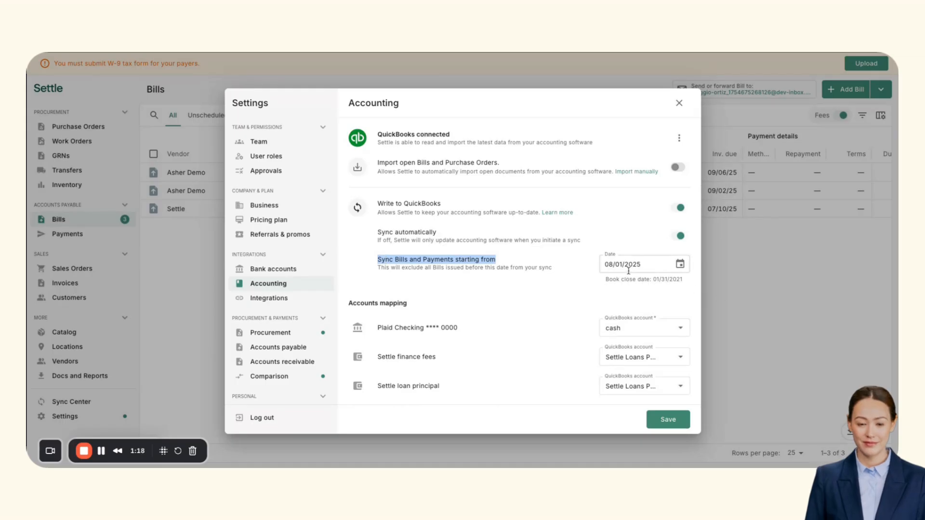
click(679, 103)
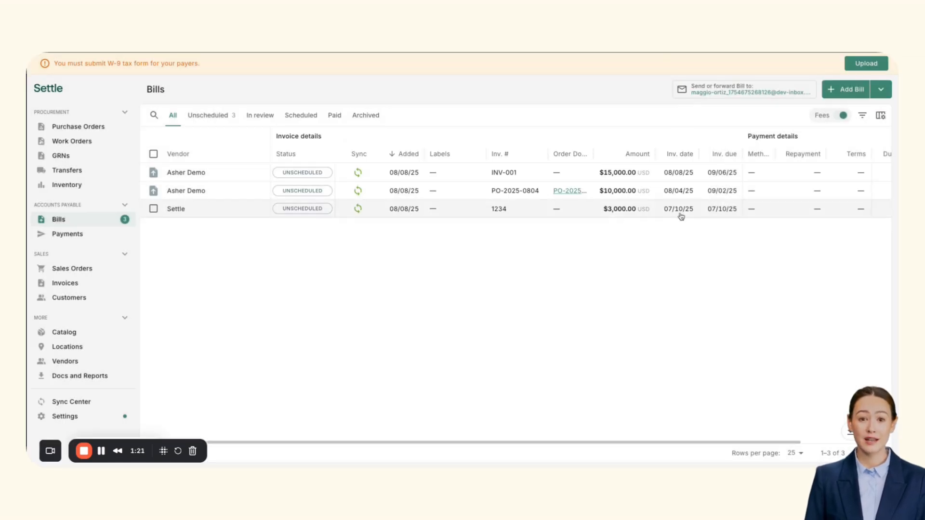
click(98, 418)
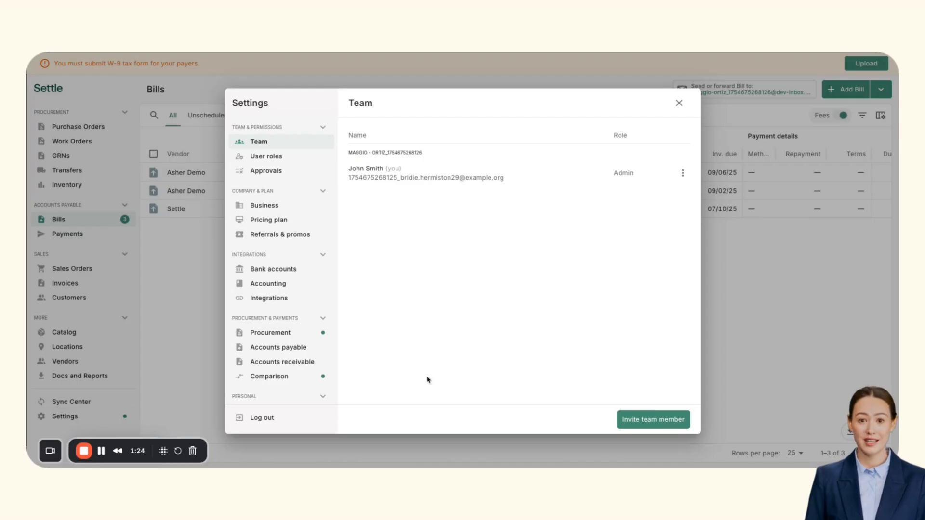
click(679, 103)
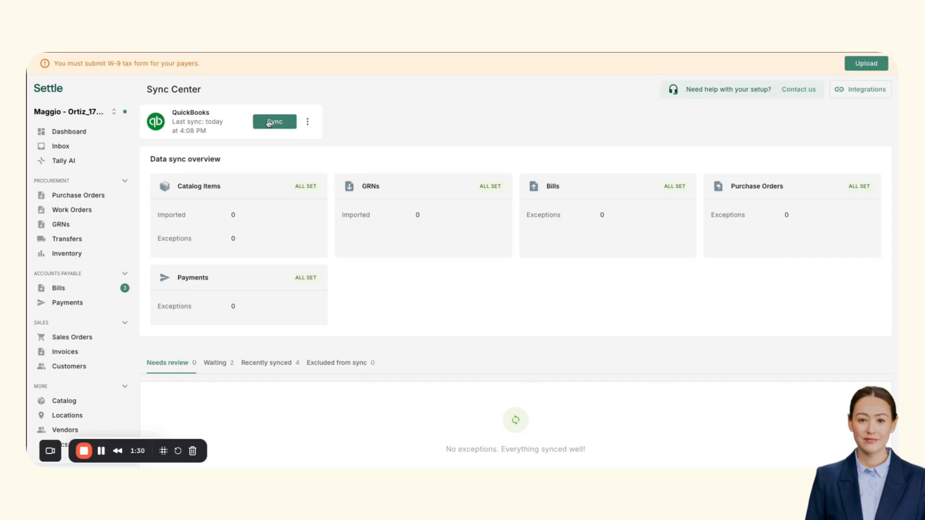
- In the Sync Center's recently synced bills, open bill PO-2025-0804 in QuickBooks and view its transaction journal
scroll(391, 232, down, 1)
click(264, 338)
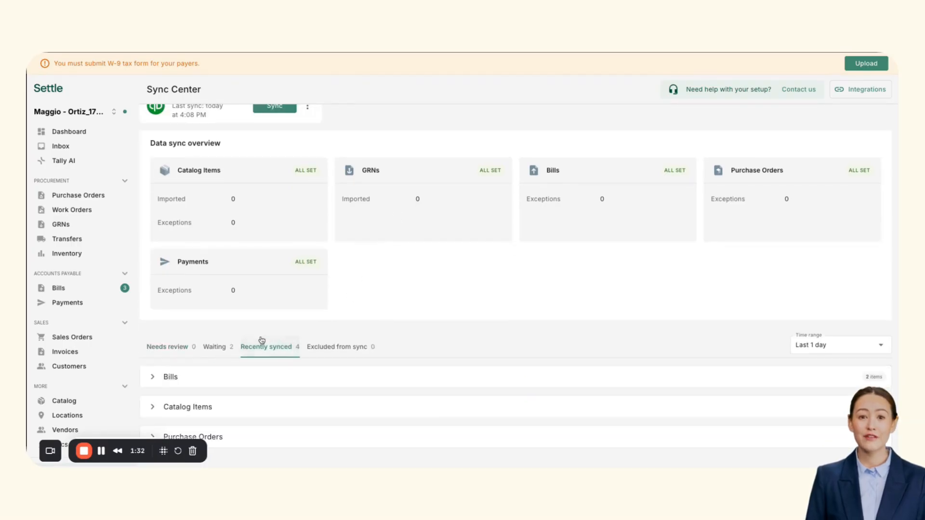
click(151, 380)
scroll(296, 352, down, 2)
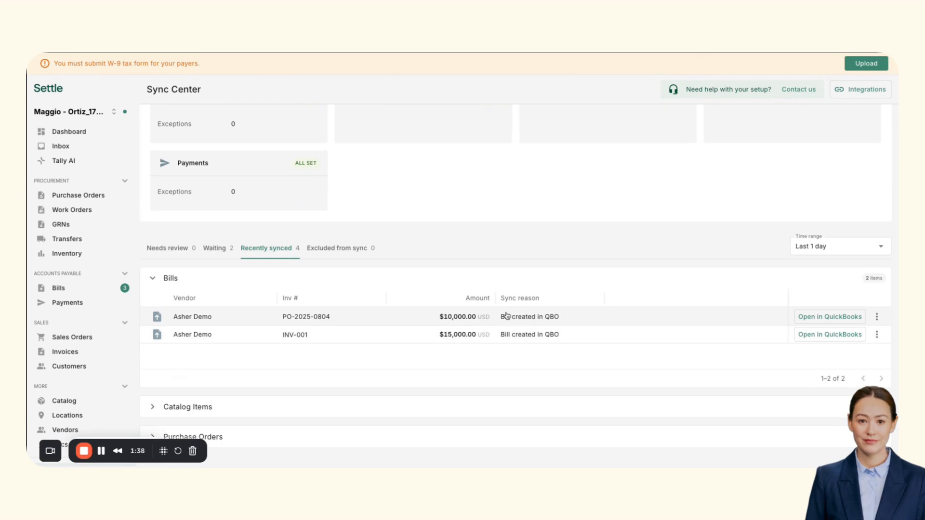
click(805, 320)
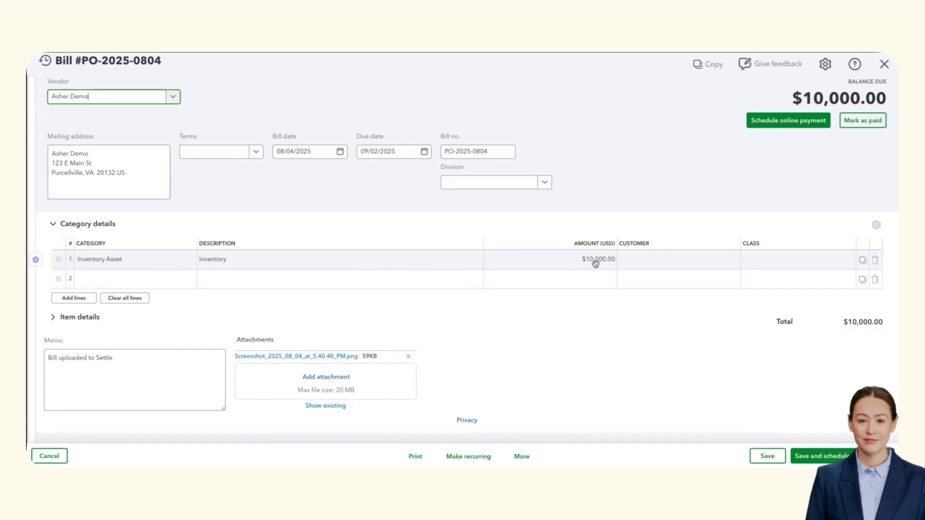
click(522, 456)
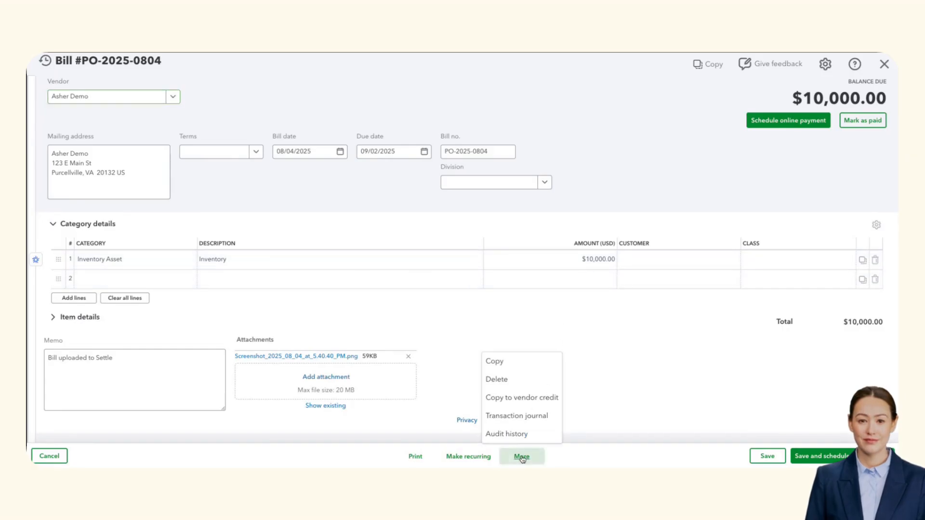
click(539, 421)
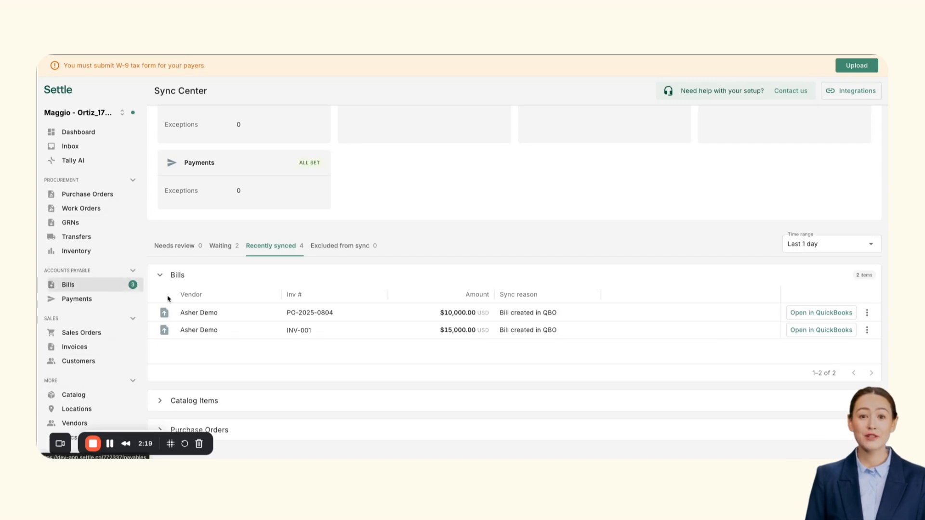
- Open the Asher Demo bill INV-001 and review its Classic Dad Cap line item and invoice document
click(109, 284)
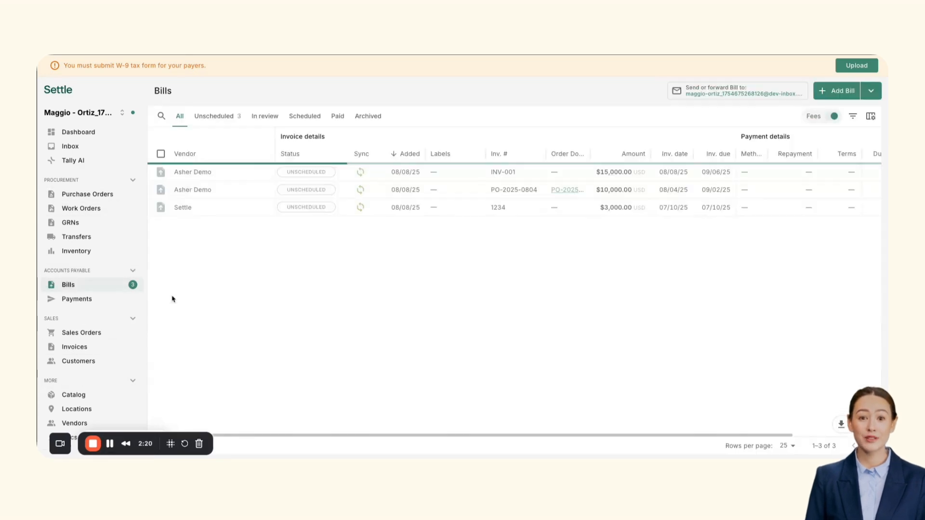
click(224, 170)
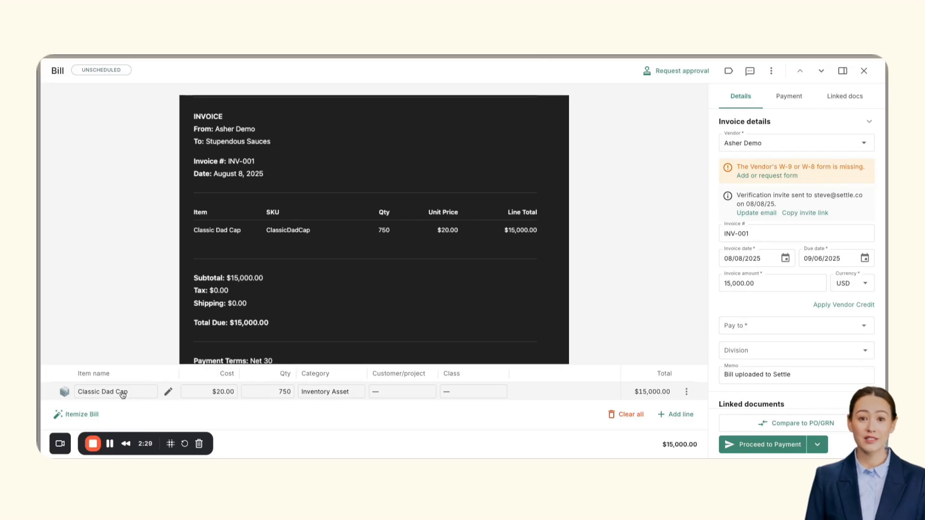
click(104, 394)
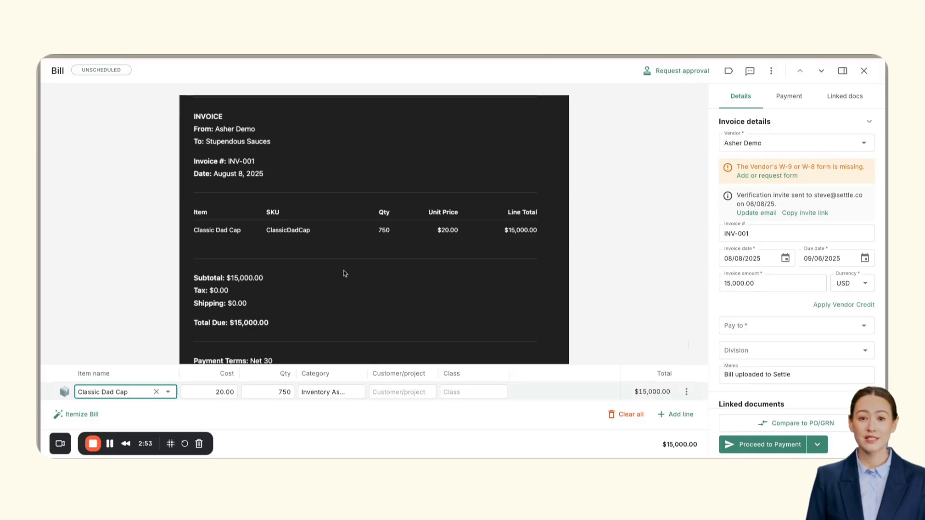
click(572, 314)
scroll(572, 314, down, 2)
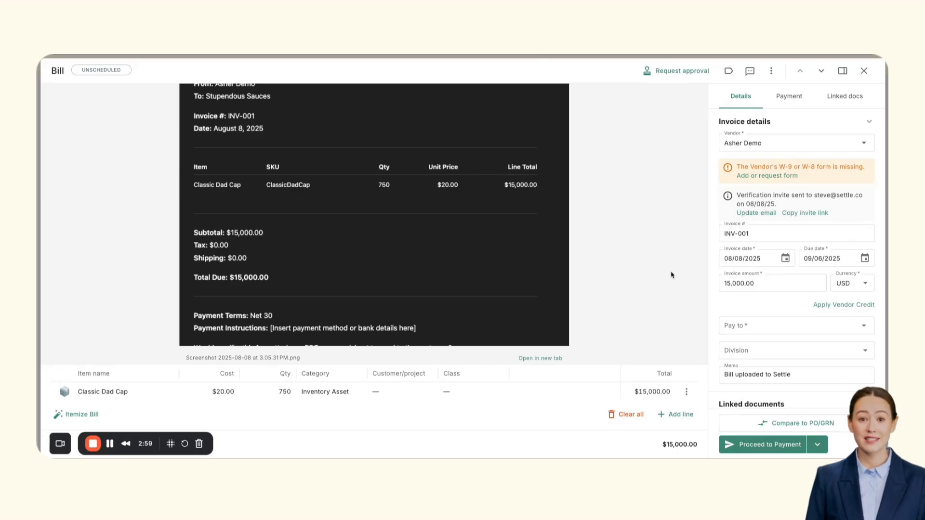
scroll(610, 292, up, 3)
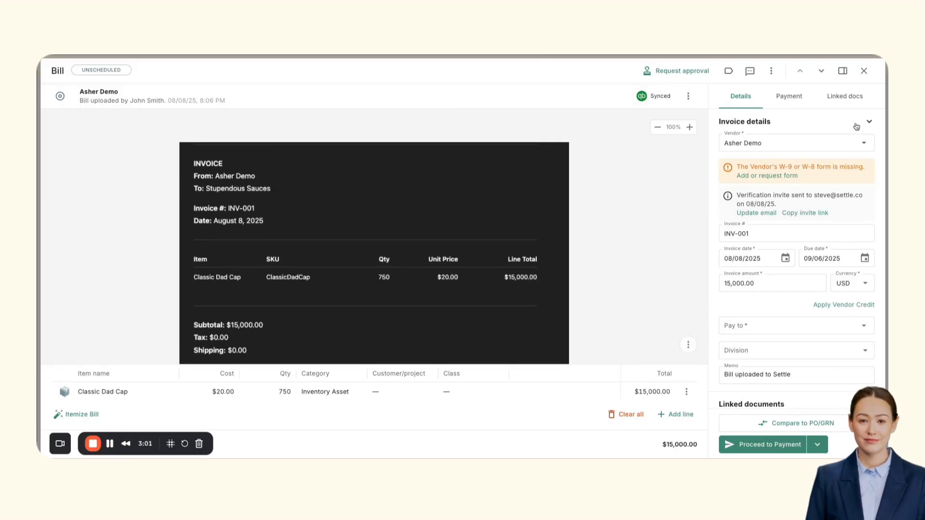
click(864, 71)
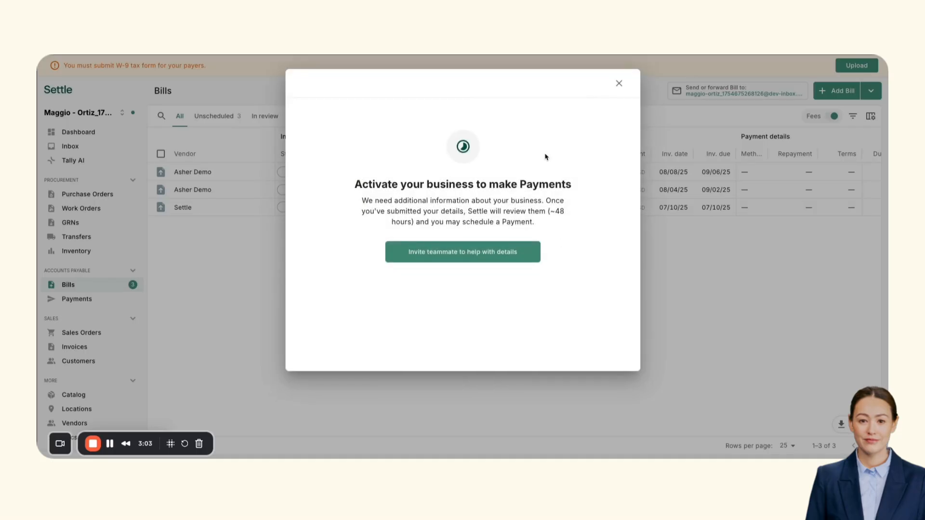
click(618, 84)
- Review the recently synced bills and catalog items in the Sync Center
scroll(73, 388, down, 2)
click(94, 389)
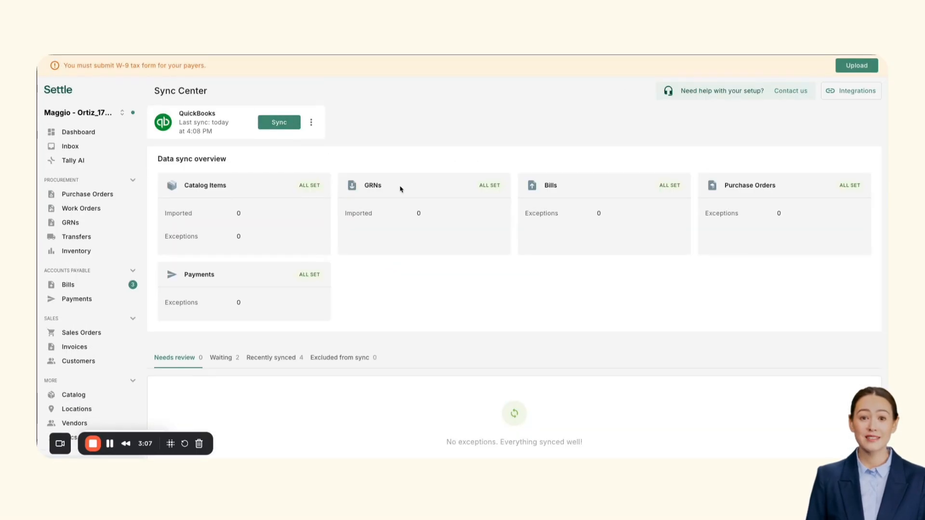
scroll(413, 155, down, 1)
click(289, 326)
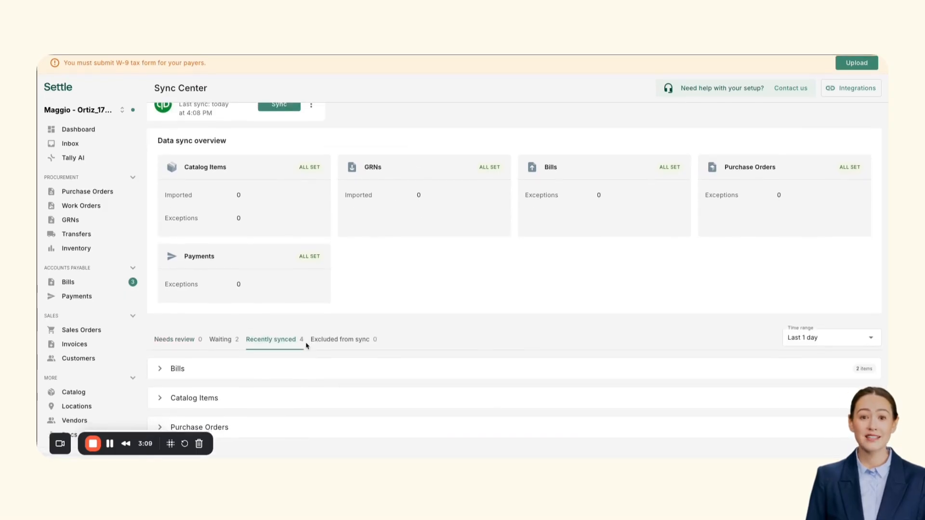
click(315, 377)
scroll(337, 379, down, 2)
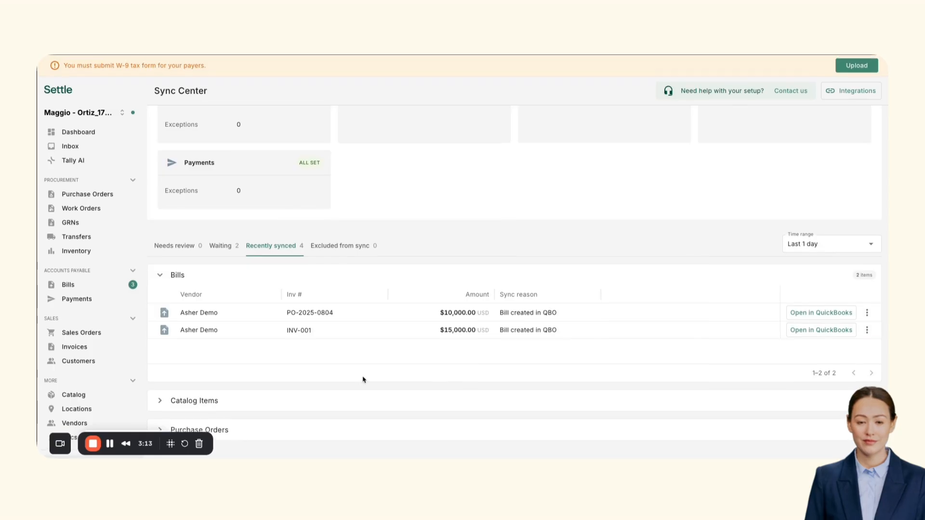
click(166, 399)
scroll(264, 368, down, 1)
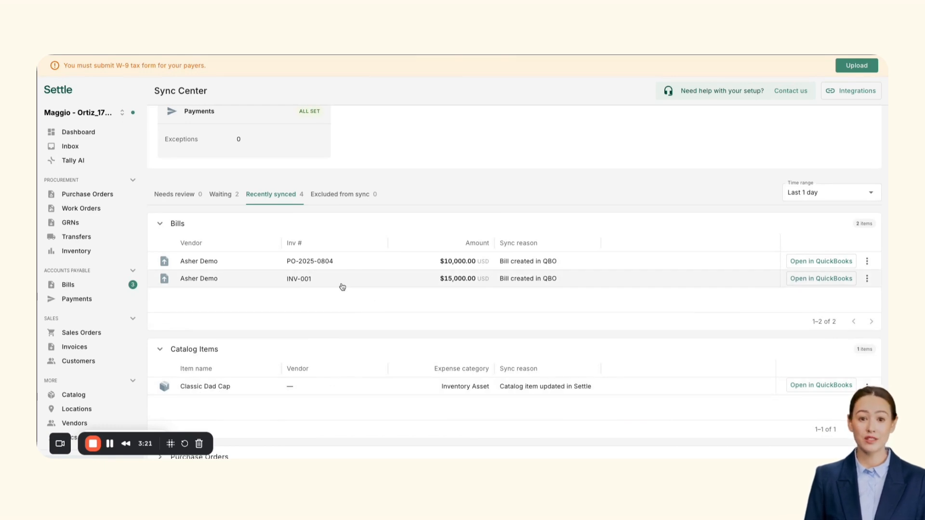
- Open bill INV-001 in QuickBooks and view its transaction journal
click(815, 281)
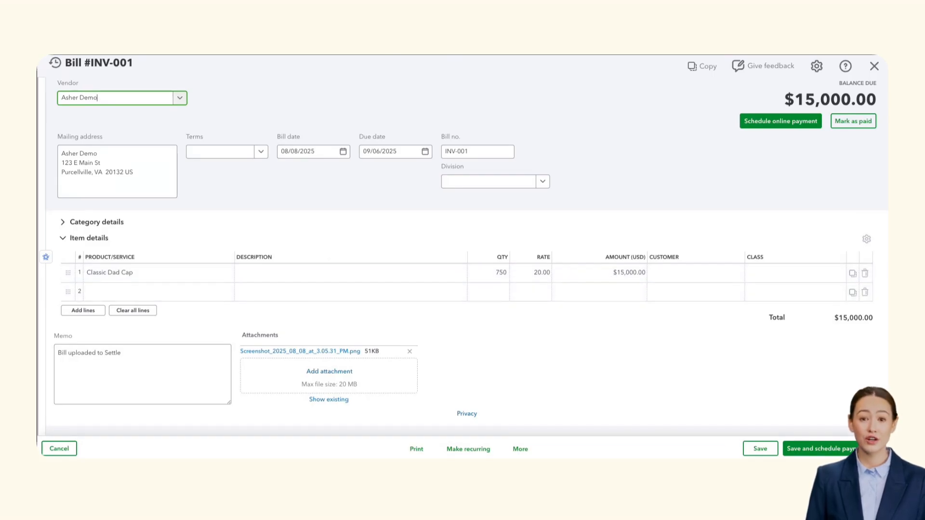
click(520, 449)
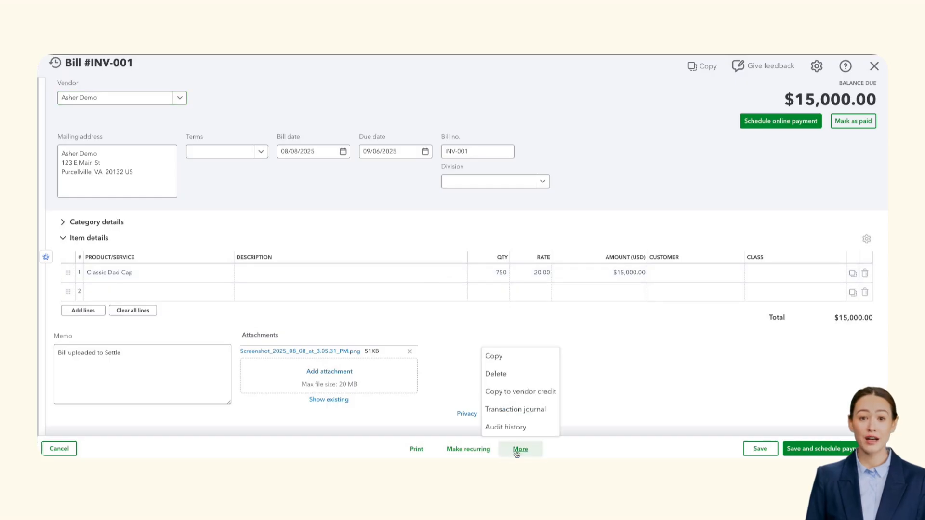
click(519, 411)
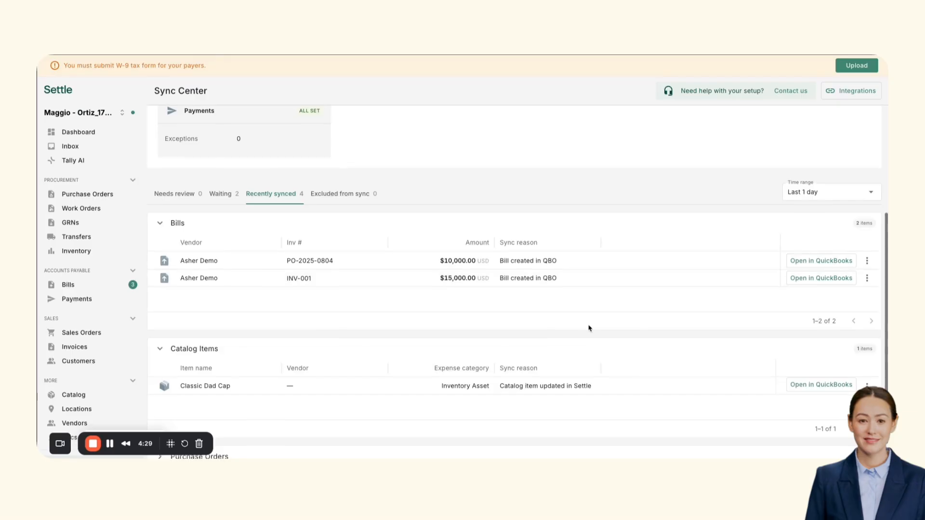
- Search QuickBooks for Products and Services and find the Classic Dad Cap item in the list
click(813, 264)
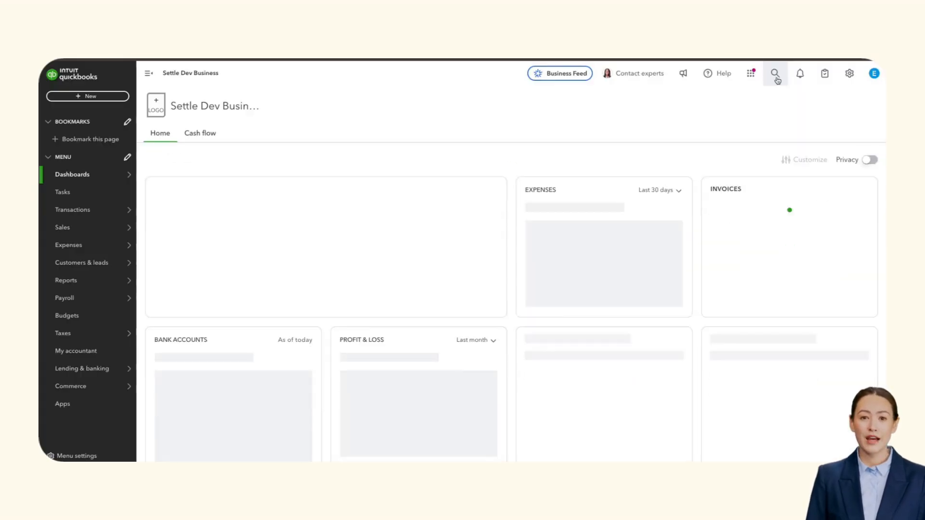
click(775, 73)
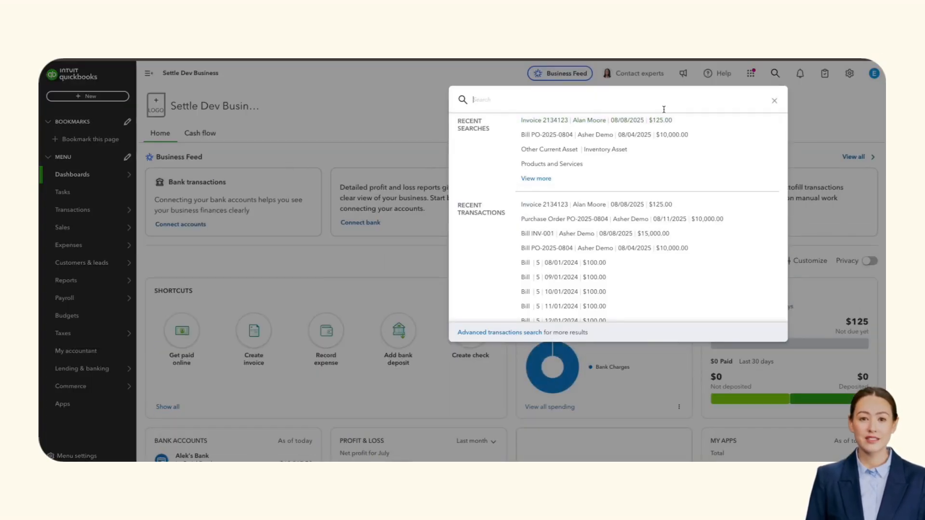
click(617, 163)
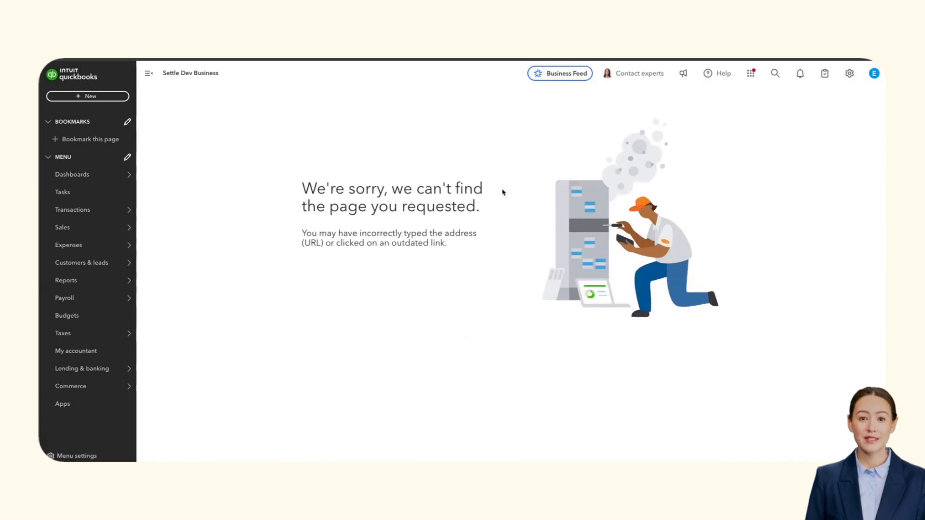
click(775, 74)
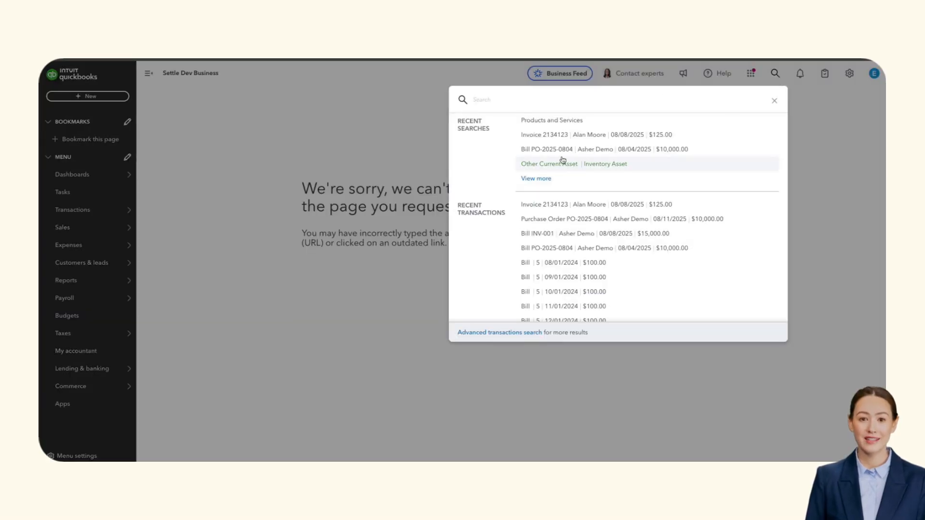
click(557, 117)
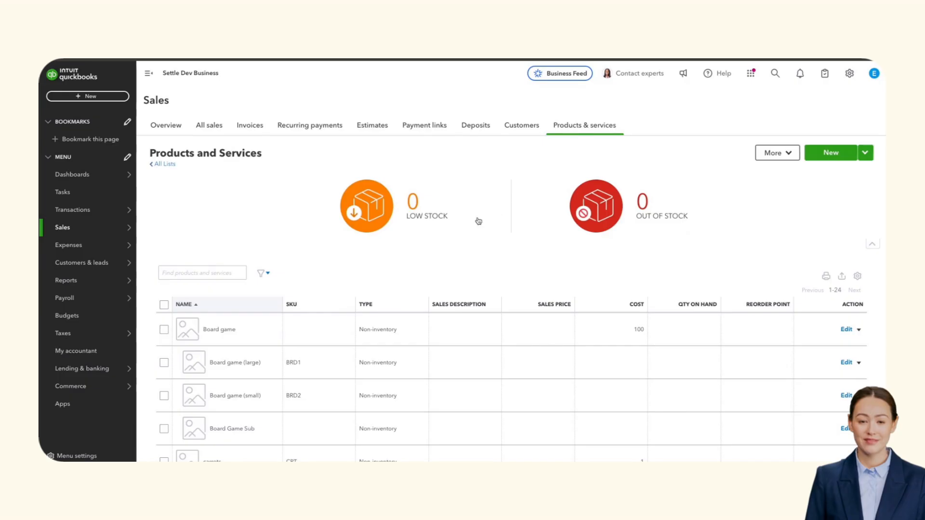
scroll(352, 300, down, 5)
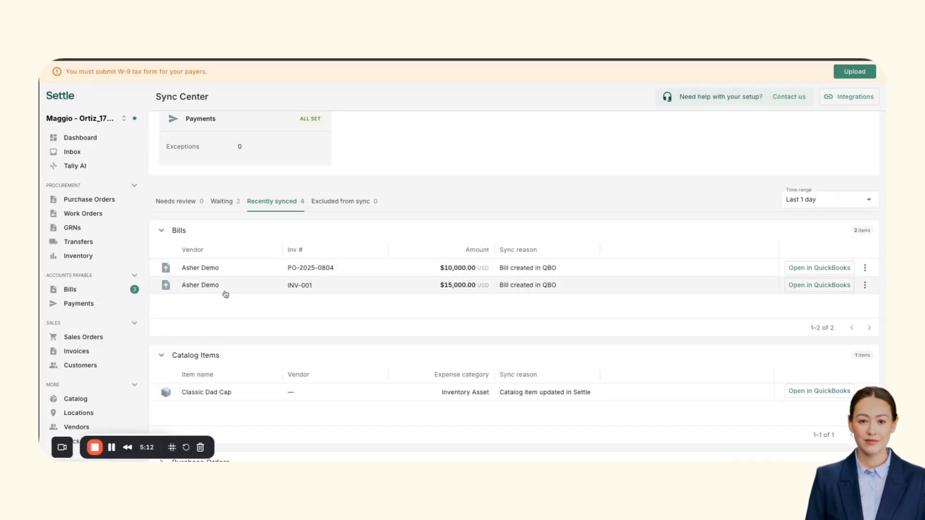
scroll(226, 295, down, 1)
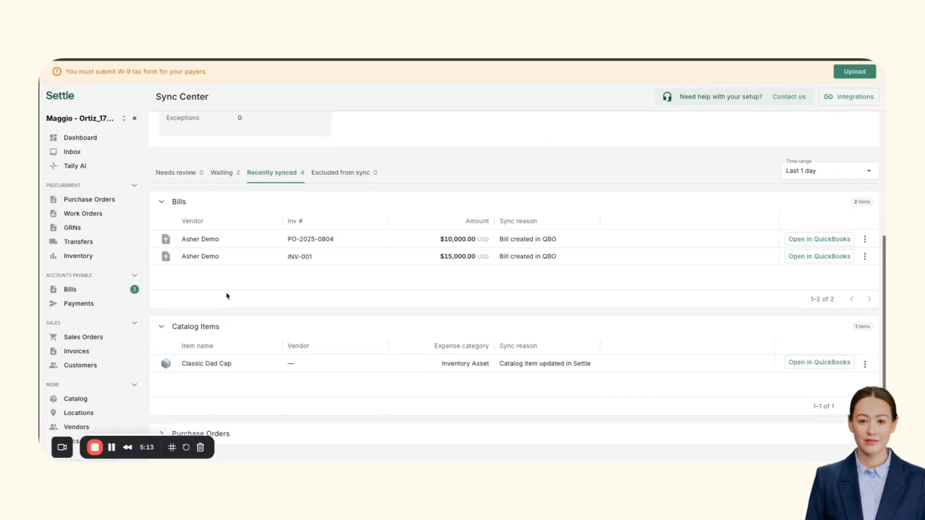
- Expand the Purchase Orders section of the Sync Center's recently synced records
click(162, 433)
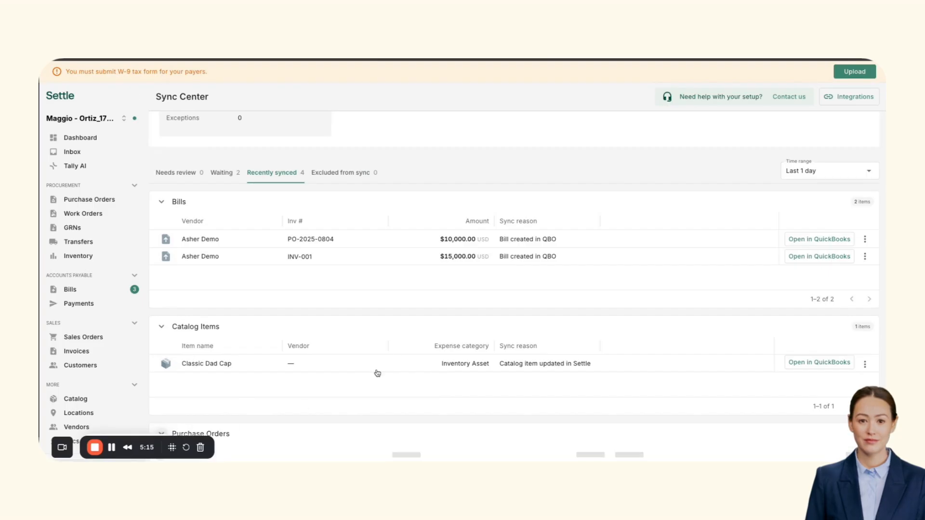
scroll(378, 373, down, 2)
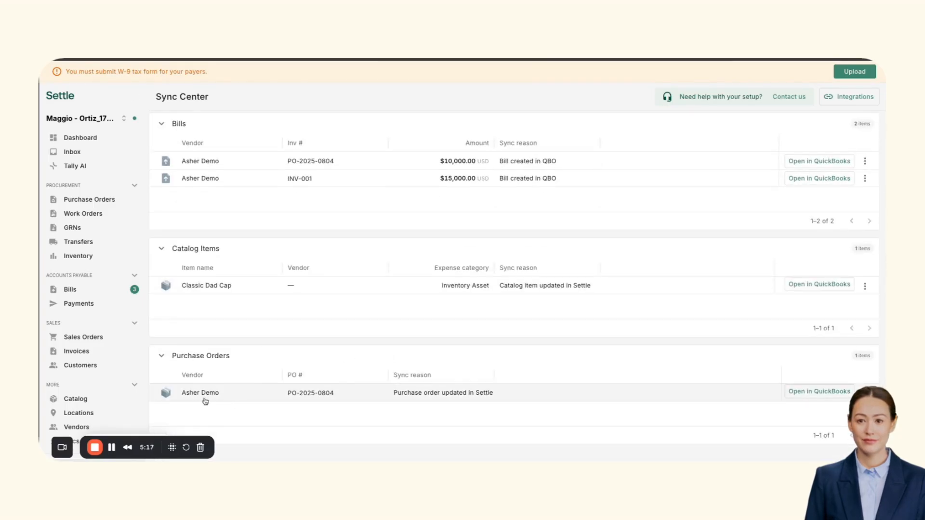
- Open the Purchase Orders list in a new tab and view purchase order PO-2025-0804
right_click(77, 195)
click(123, 206)
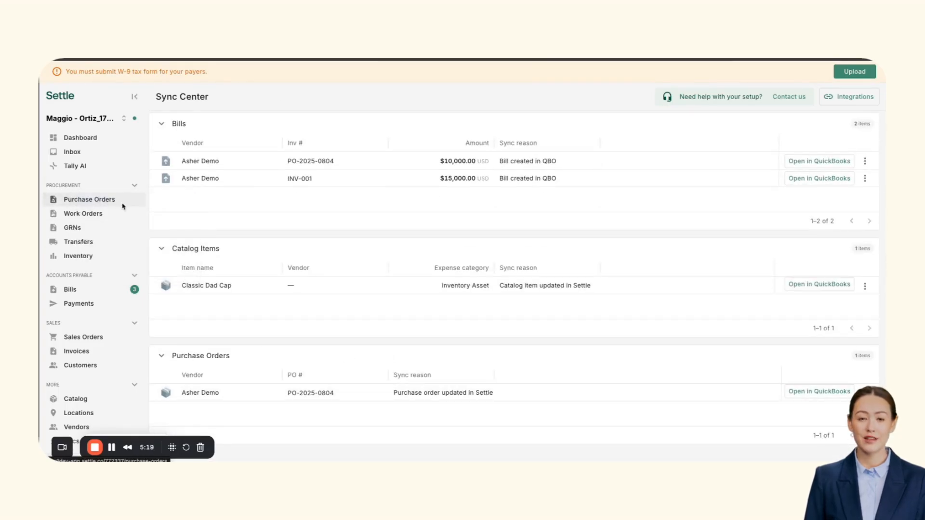
click(122, 206)
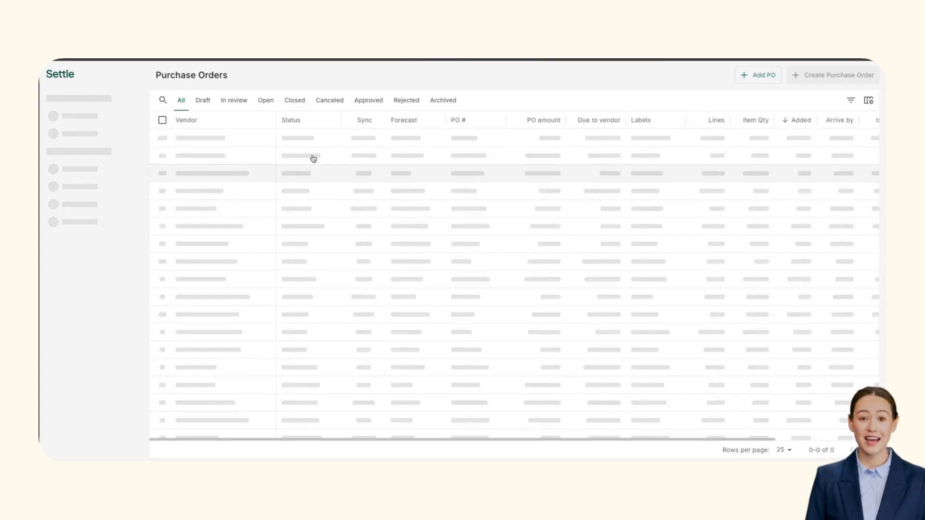
click(360, 159)
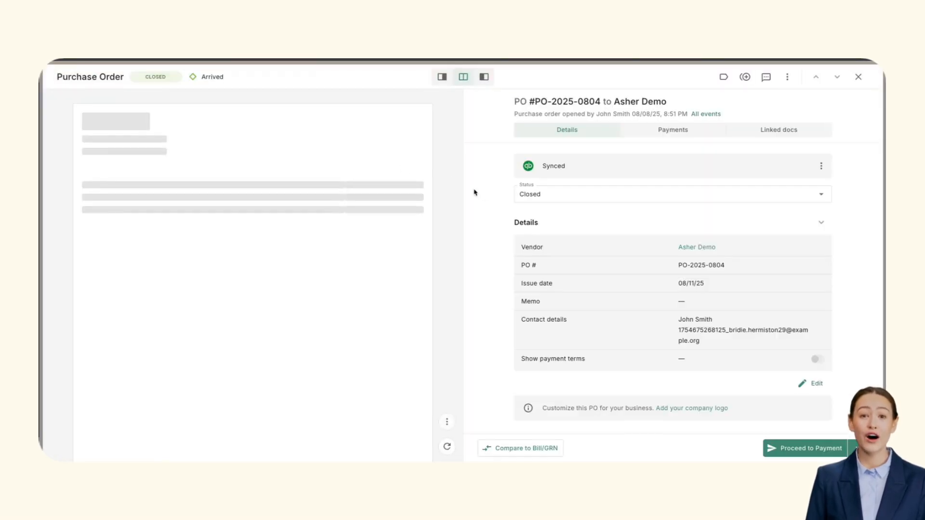
- Open the synced Asher Demo purchase order PO-2025-0804 in QuickBooks and close it
scroll(473, 192, down, 2)
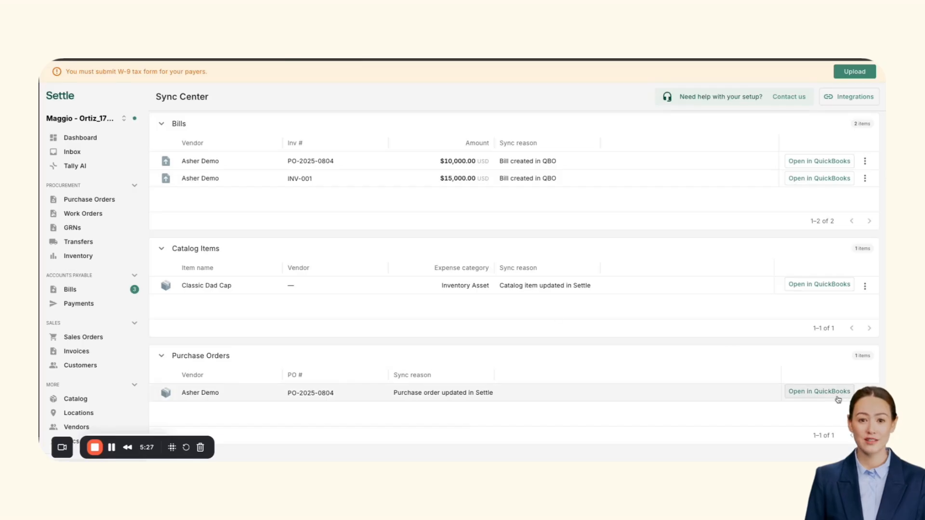
click(834, 392)
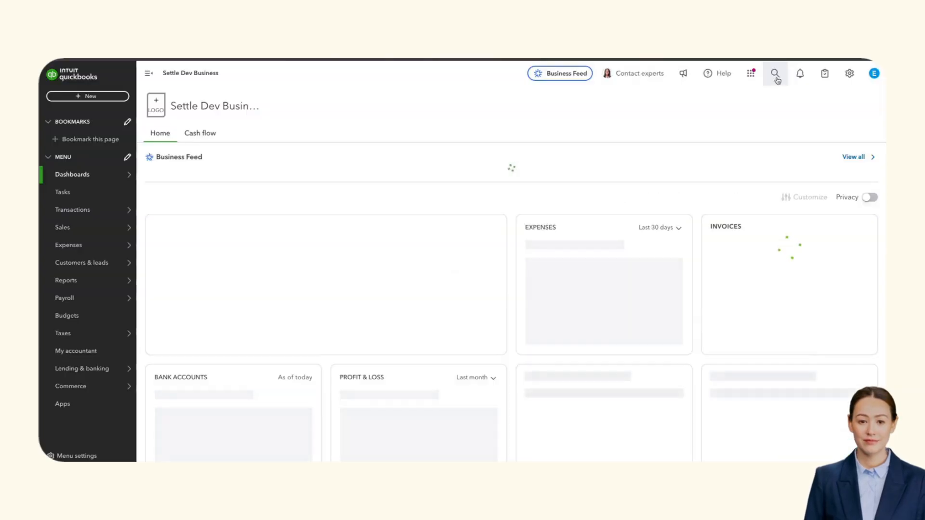
click(774, 72)
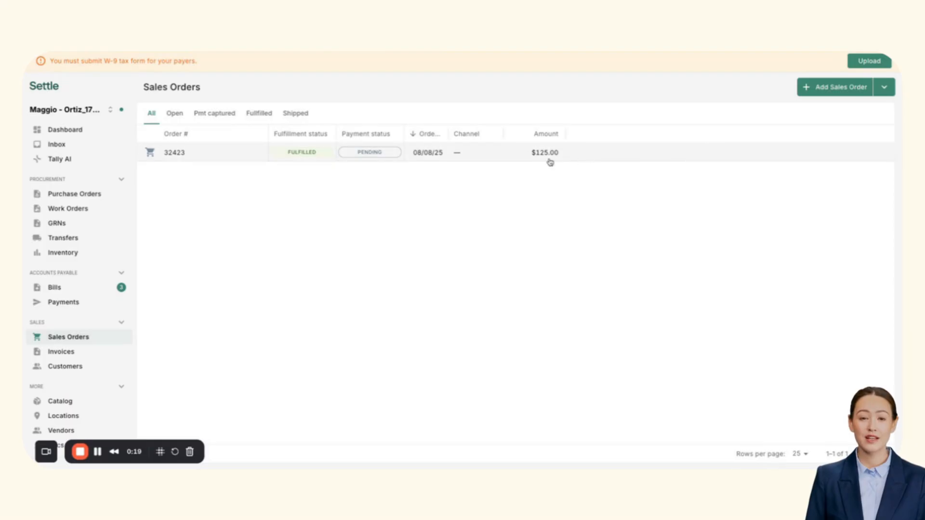
- Open sales order 32423 and review its line items, profitability, details and shipment
click(462, 155)
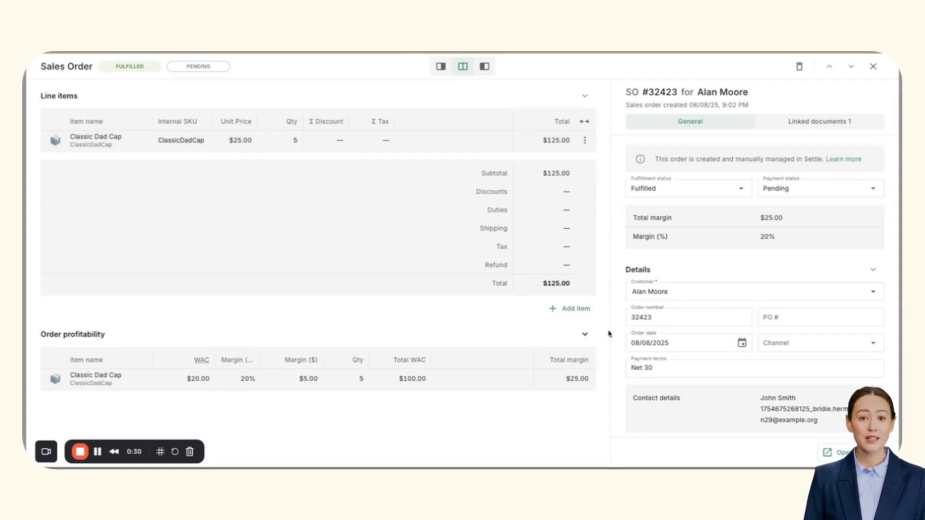
scroll(708, 244, down, 5)
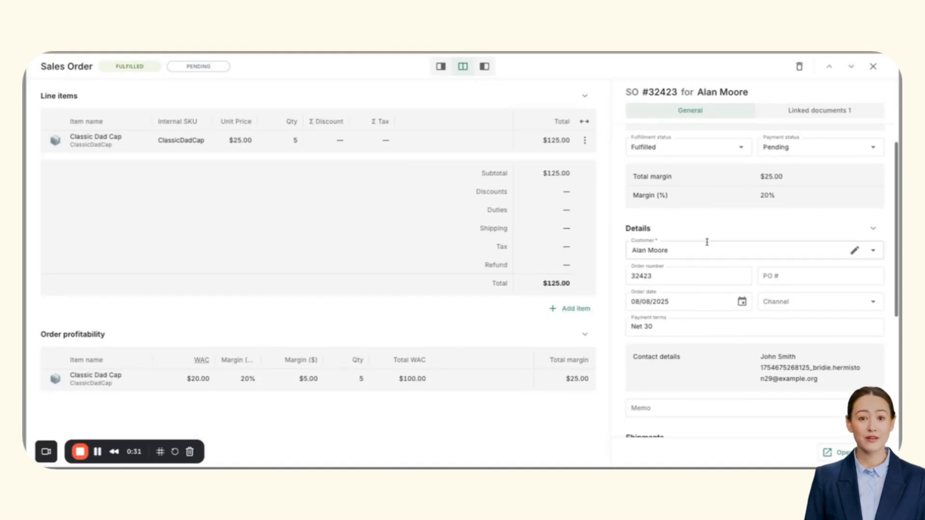
scroll(713, 252, down, 4)
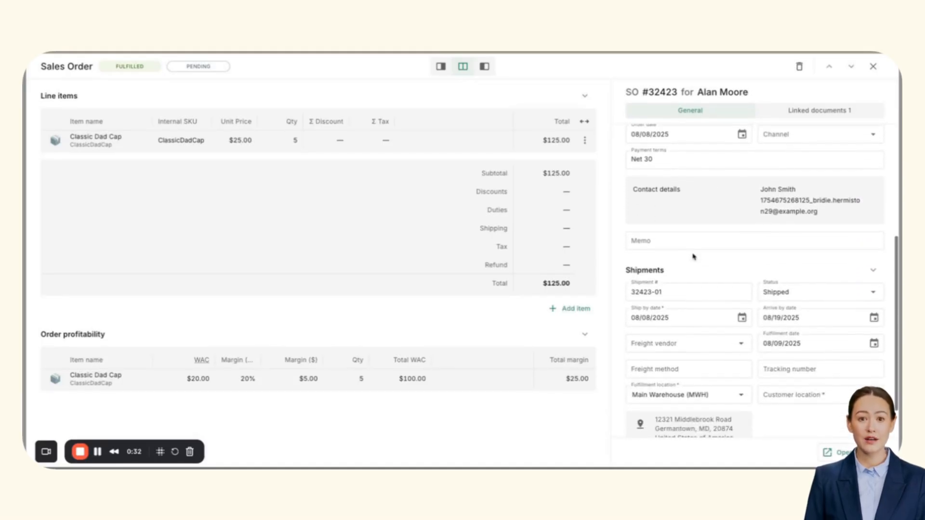
scroll(726, 264, down, 2)
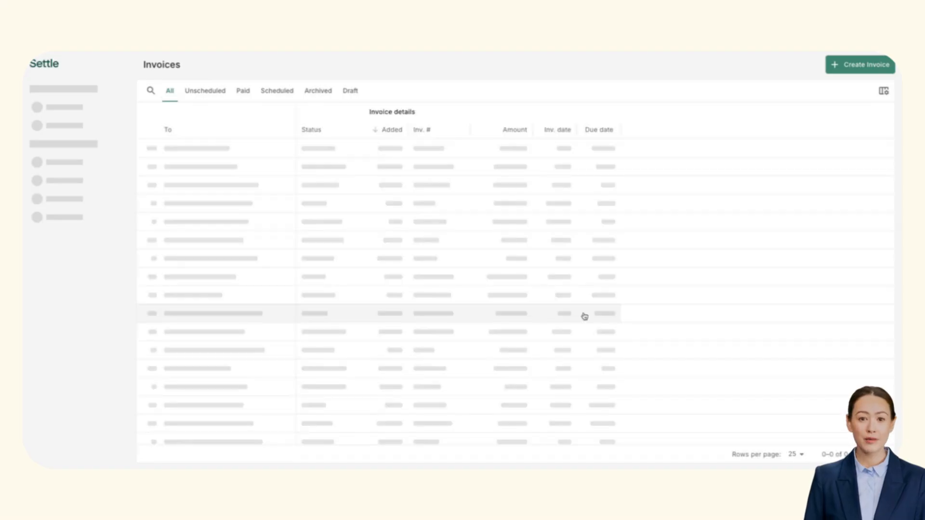
- Open the linked invoice 2134123, review its details, then view and close it in QuickBooks
click(583, 314)
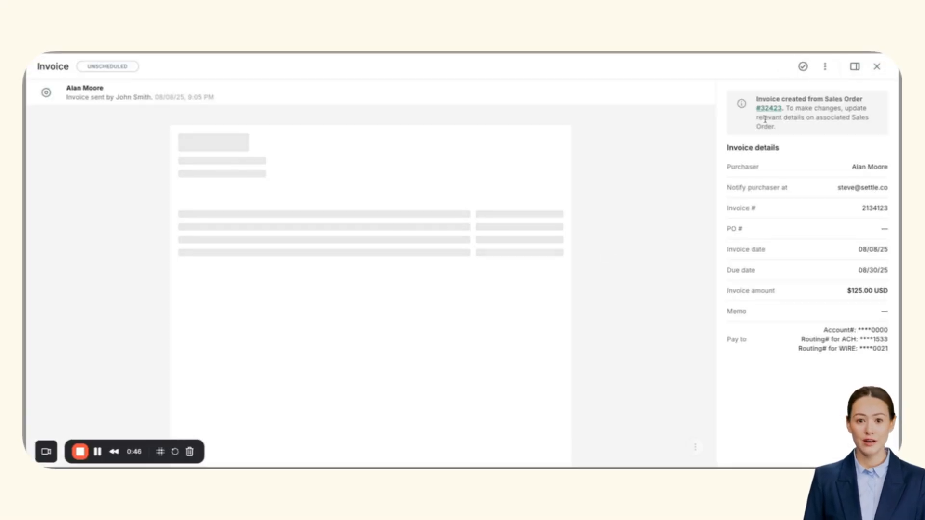
triple_click(797, 102)
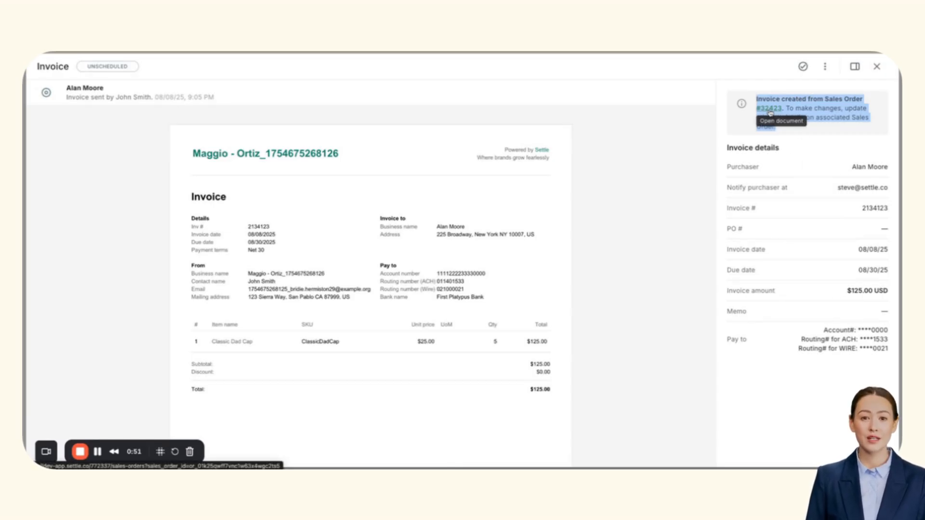
click(689, 239)
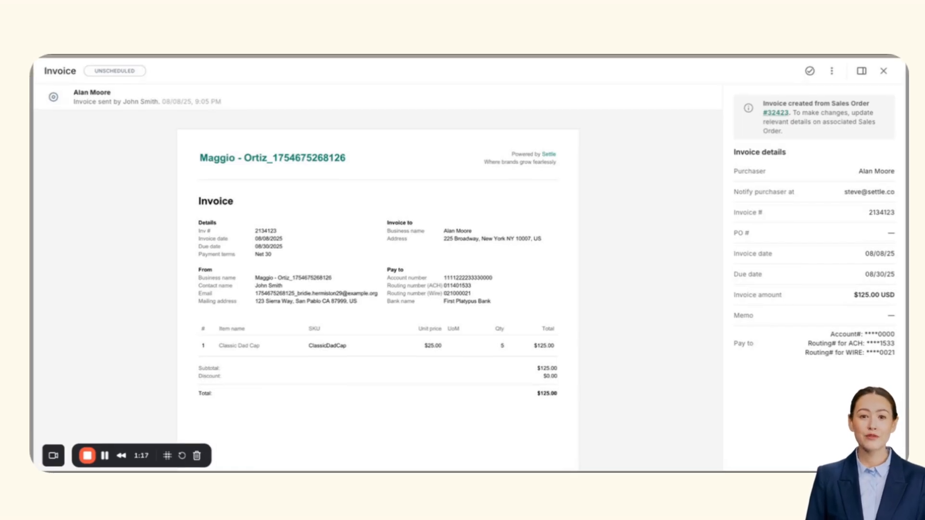
click(620, 48)
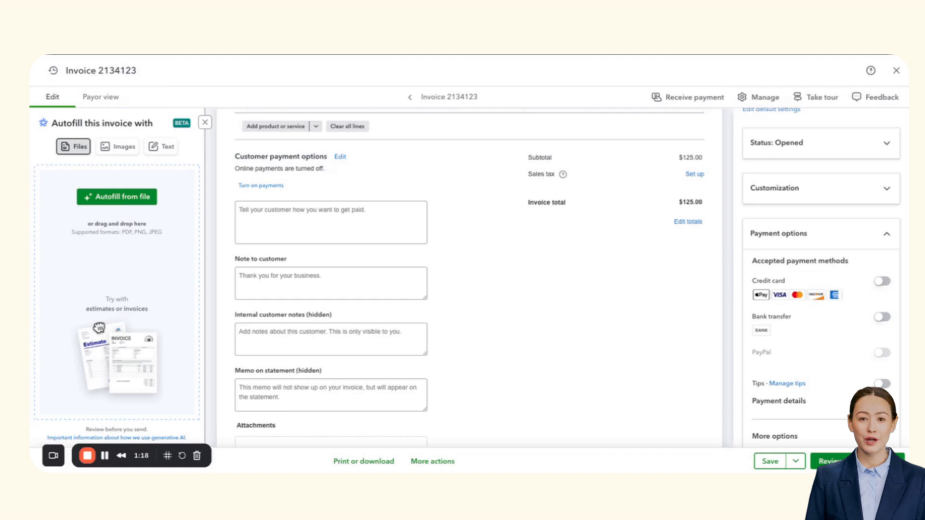
click(897, 71)
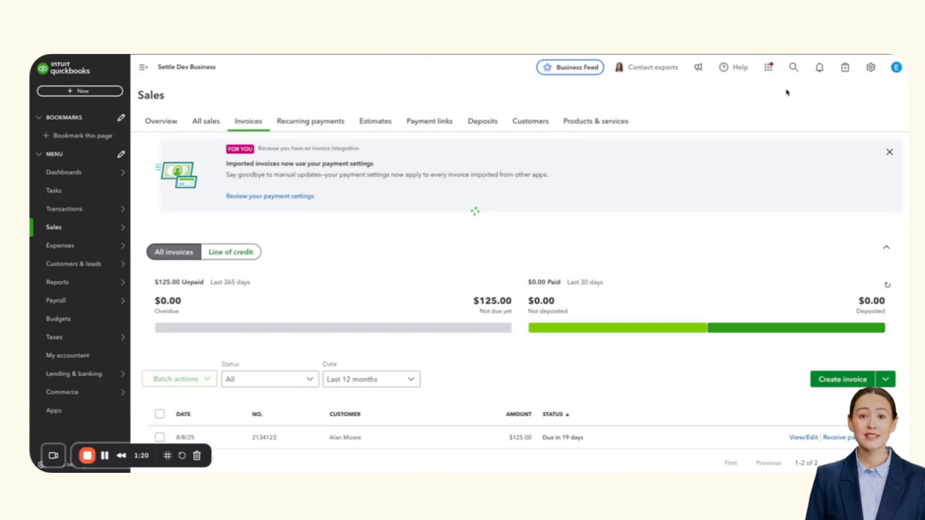
- Reopen invoice 2134123 from QuickBooks search, turn on credit card payments, and save it
click(793, 68)
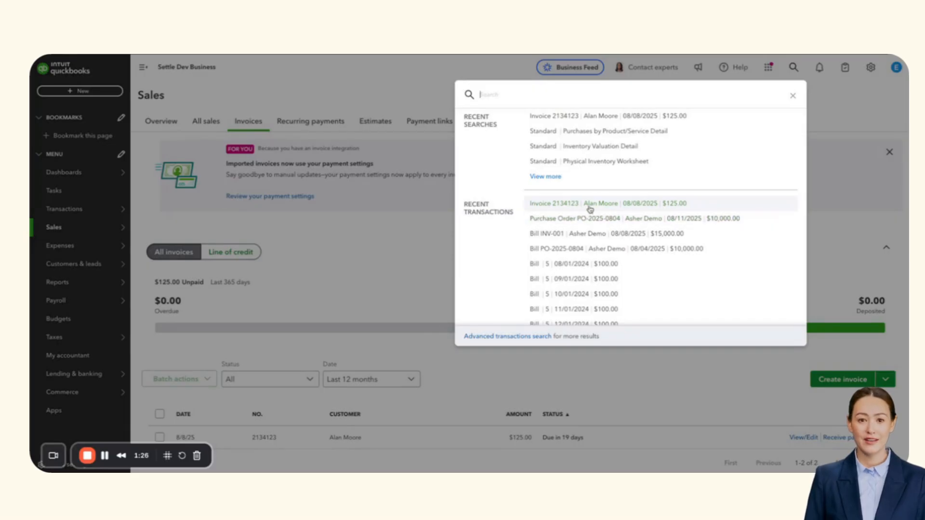
click(625, 209)
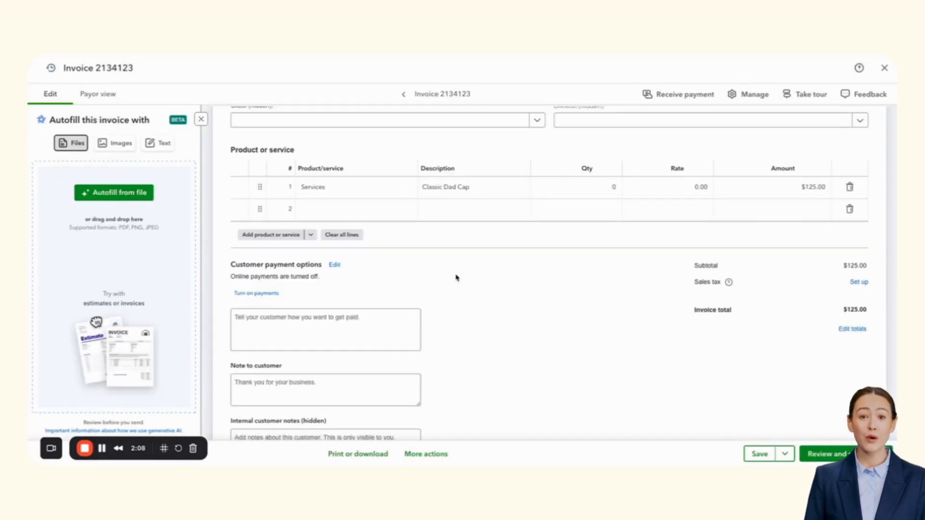
click(268, 295)
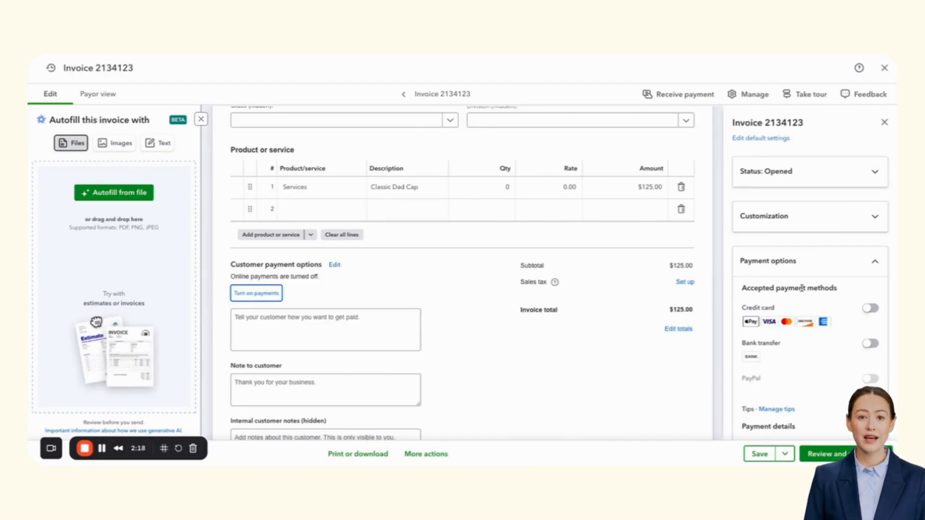
click(870, 309)
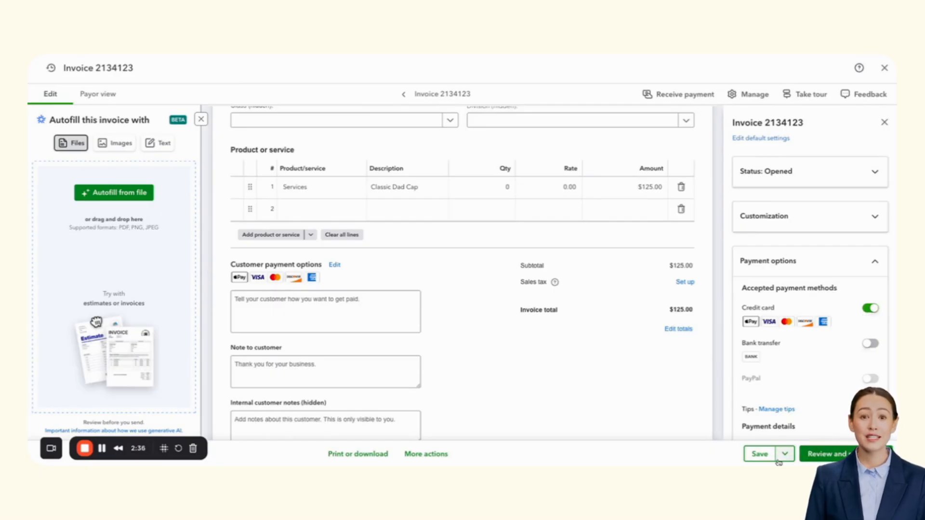
click(827, 457)
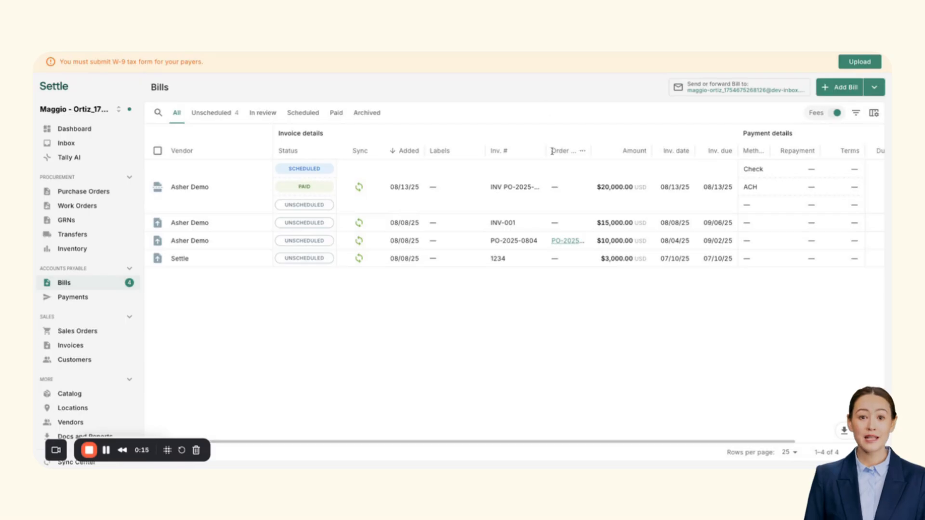
- Open the Asher Demo $20,000.00 bill and review its document, line items and payments
click(561, 170)
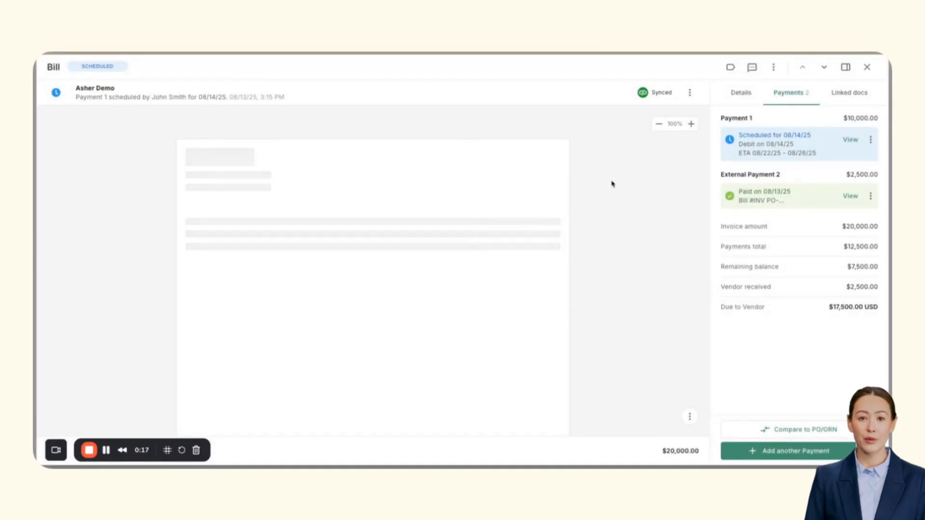
scroll(372, 264, down, 3)
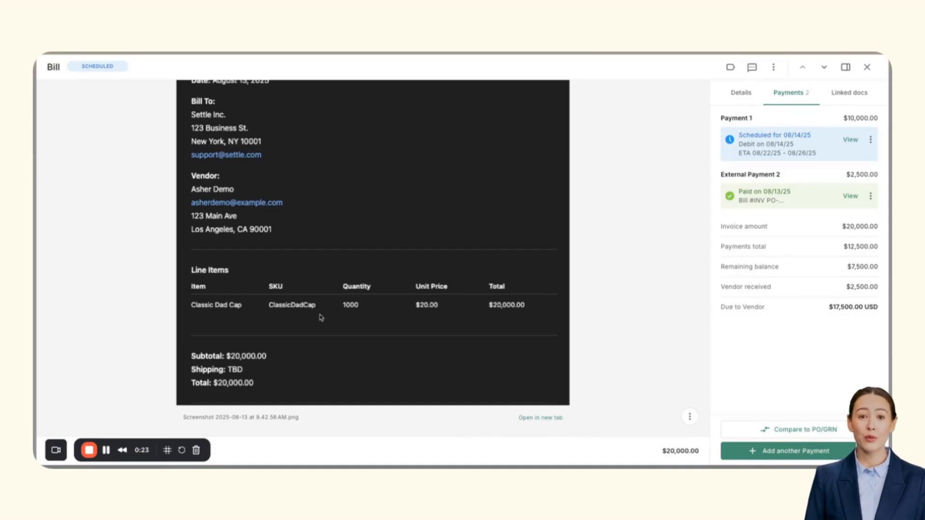
click(277, 451)
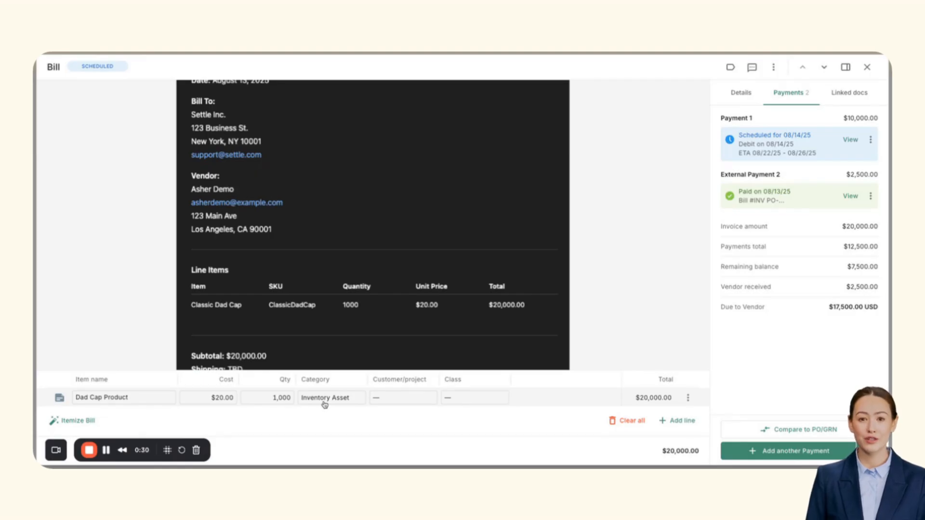
triple_click(796, 135)
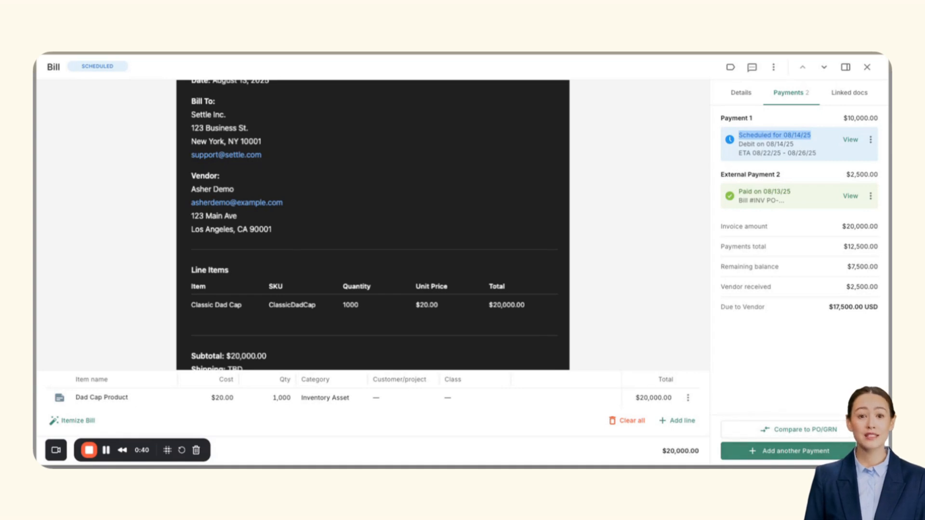
- Open a new external payment record for the bill, switch its QuickBooks sync off and back on, and cancel it
click(796, 451)
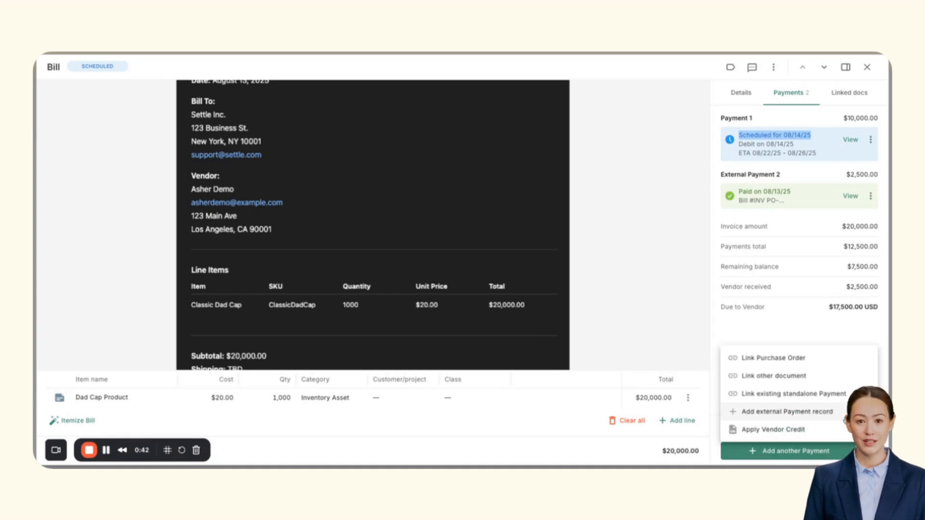
click(844, 414)
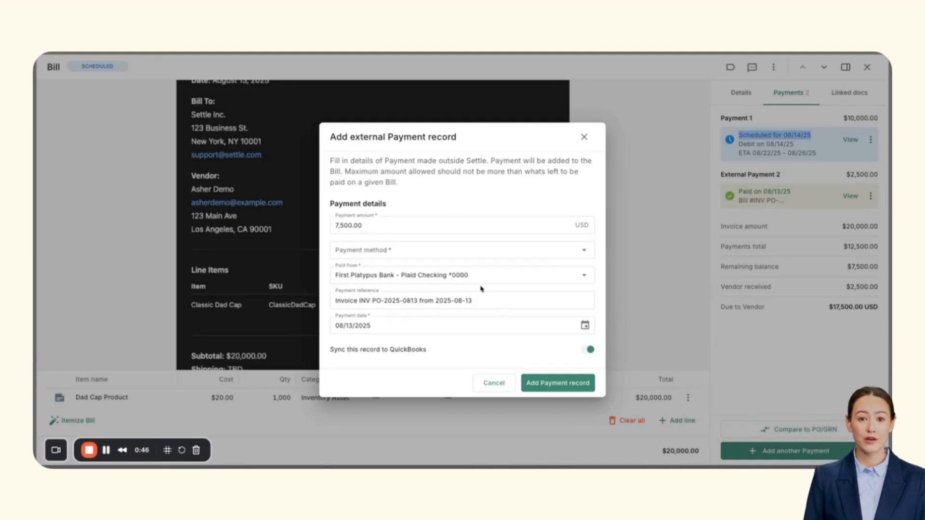
click(407, 351)
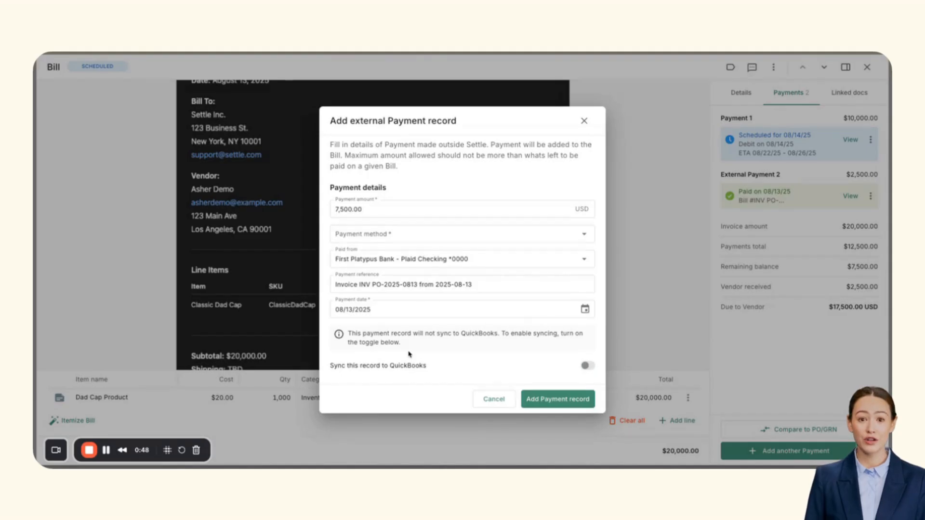
drag(440, 369, 324, 371)
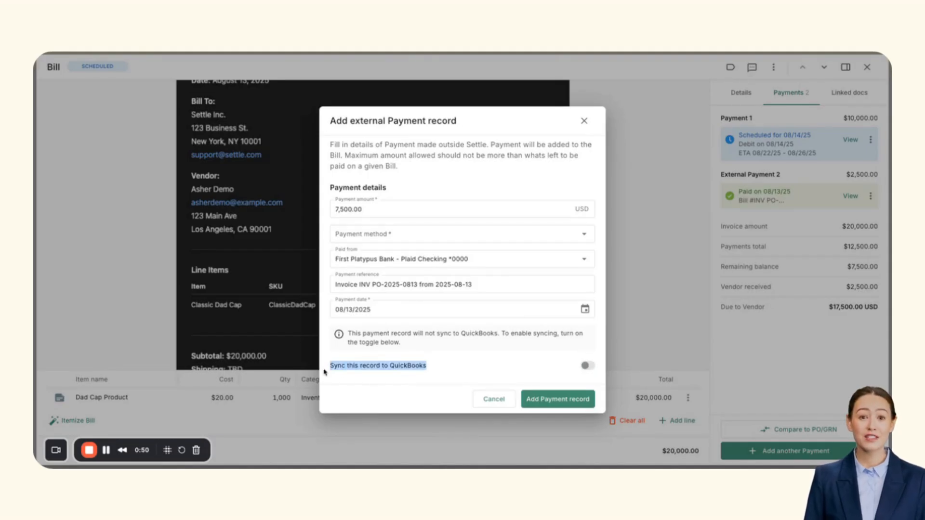
click(325, 372)
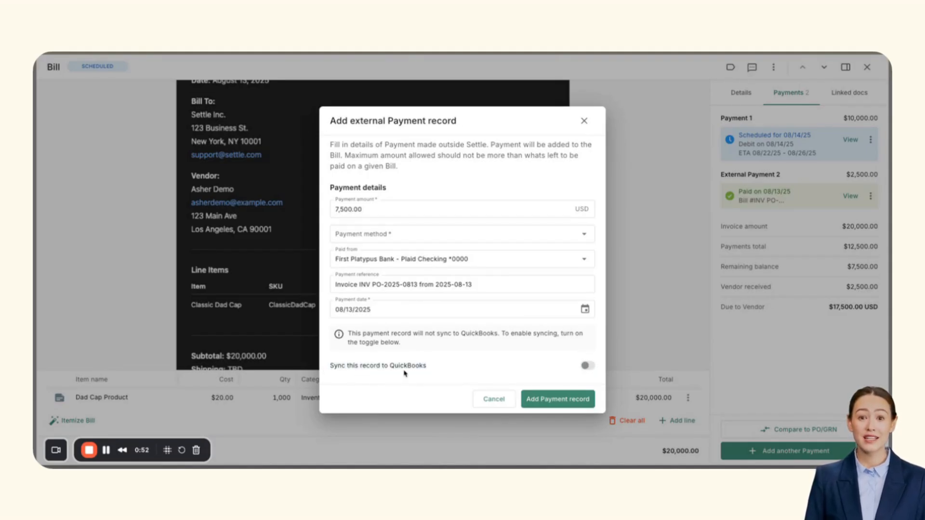
click(425, 368)
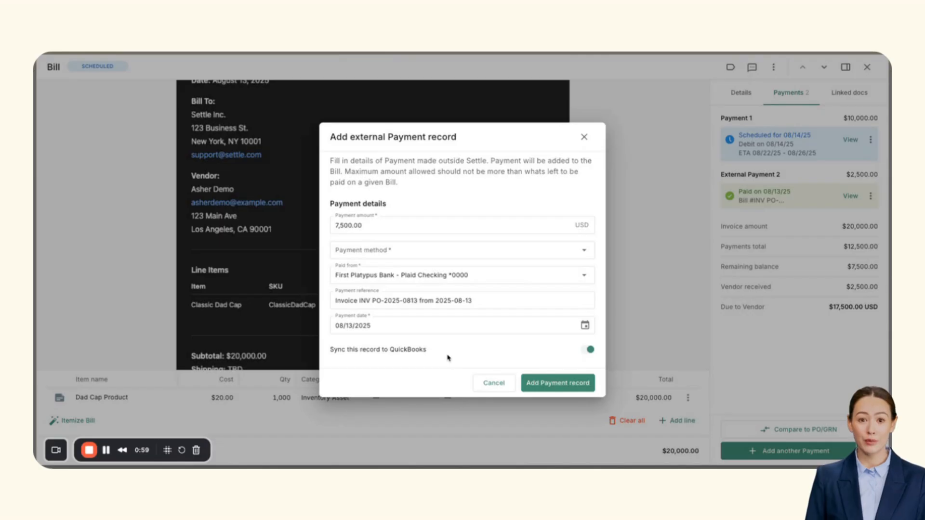
click(501, 384)
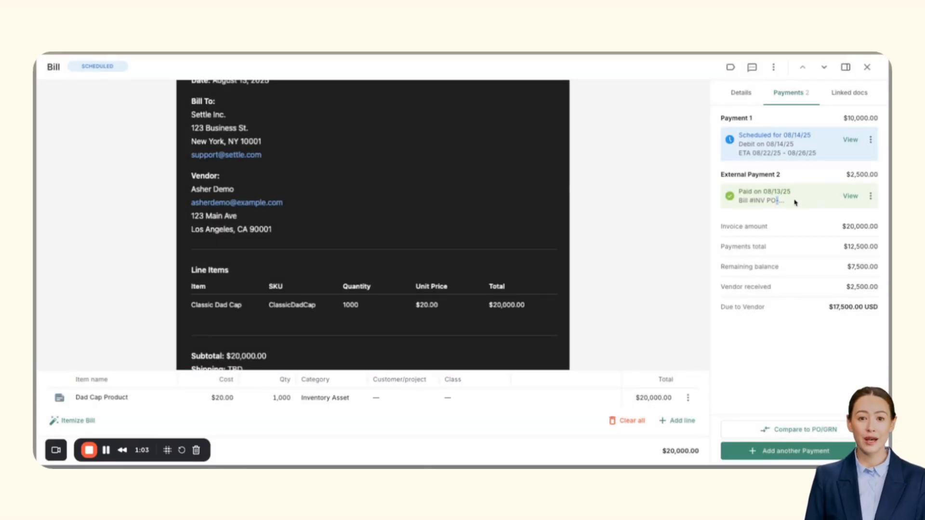
- Open the $2,500.00 external payment record, check its QuickBooks sync status, and close it
click(850, 196)
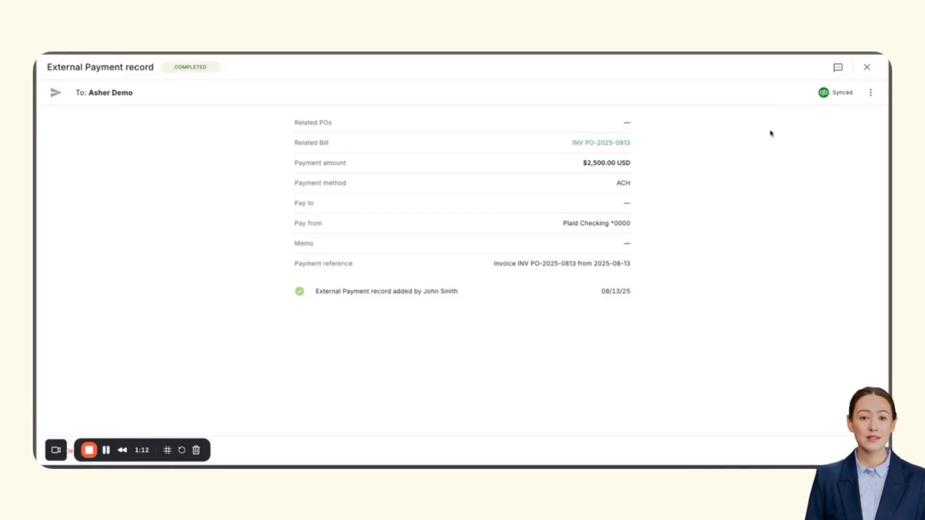
double_click(841, 92)
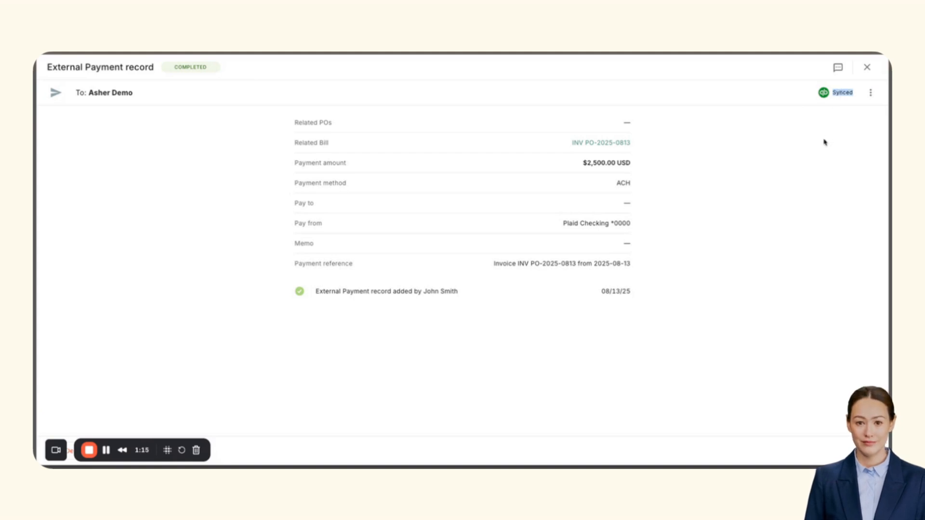
click(868, 68)
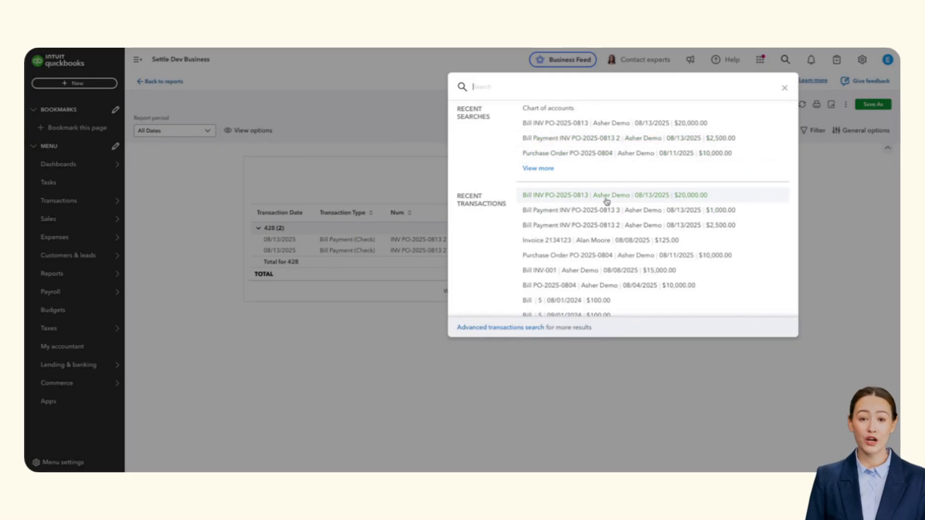
- Open bill INV PO-2025-0813 in QuickBooks, view its attached document, and close the bill
click(606, 199)
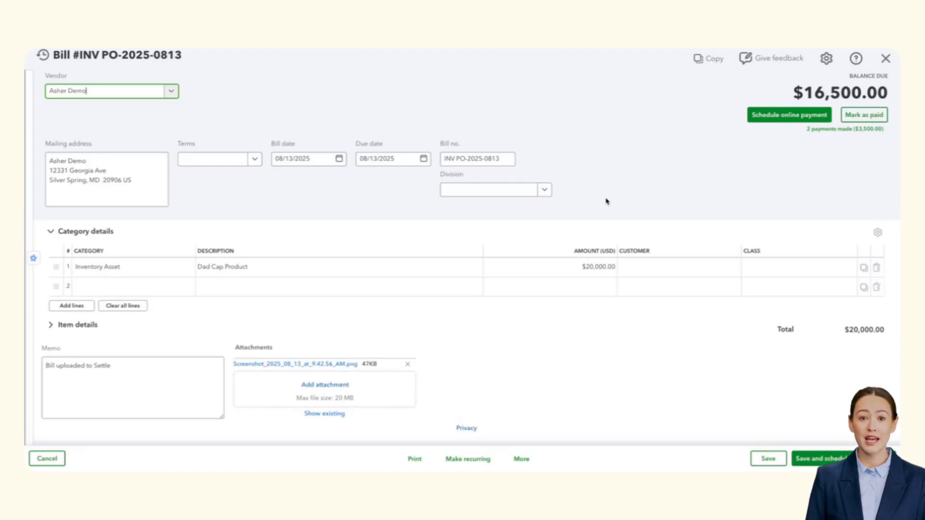
click(341, 364)
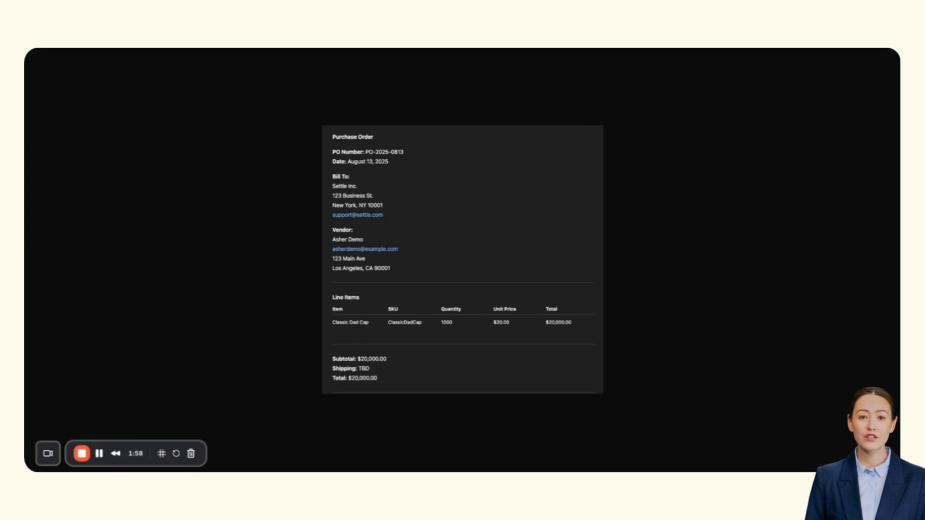
key(super+w)
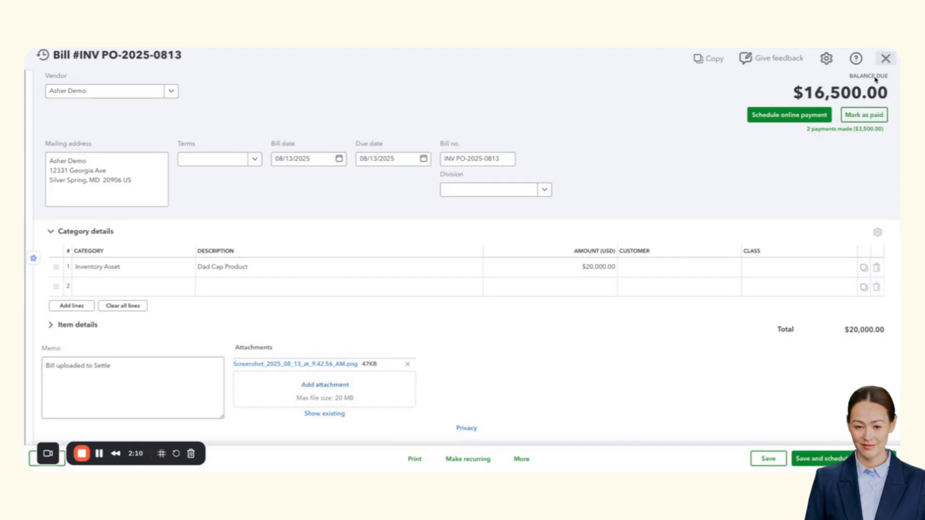
click(886, 59)
- Open bill payment INV PO-2025-0813 2 from QuickBooks search, review its applied bills, and open its transaction journal
click(78, 47)
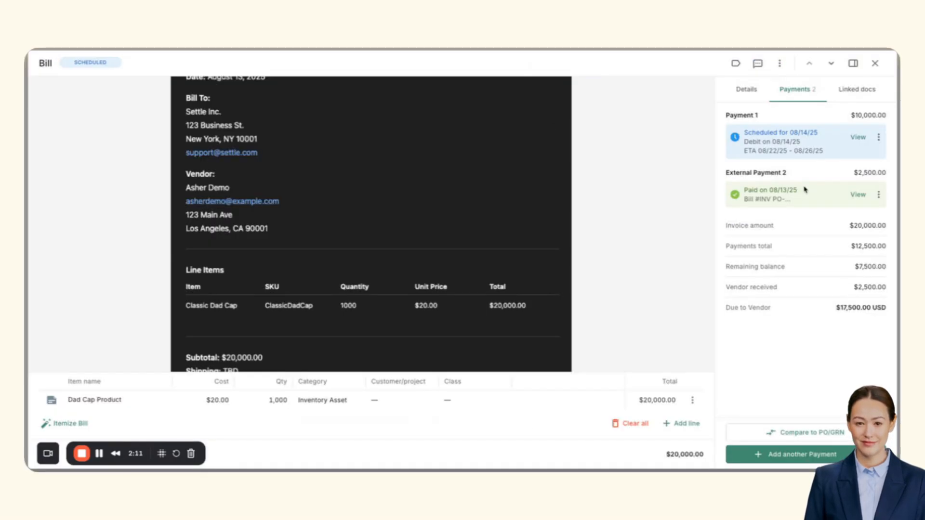
click(193, 47)
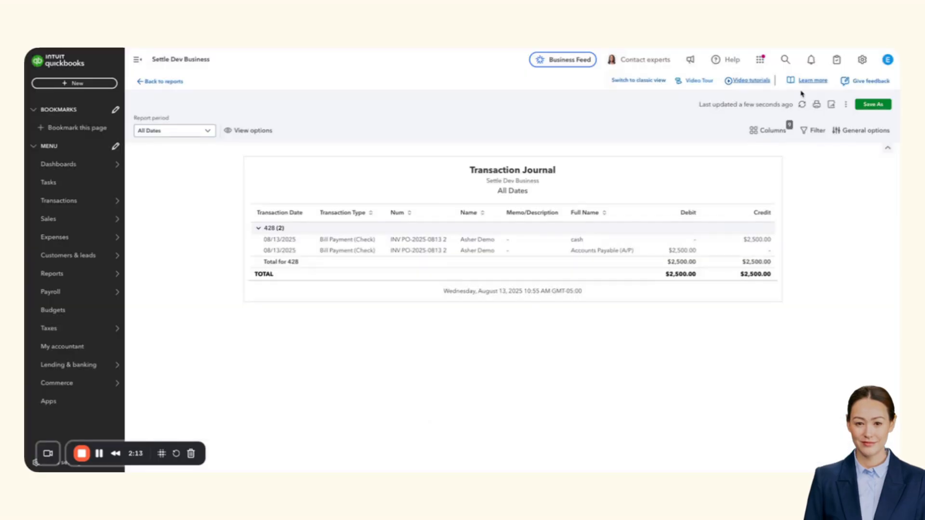
click(785, 59)
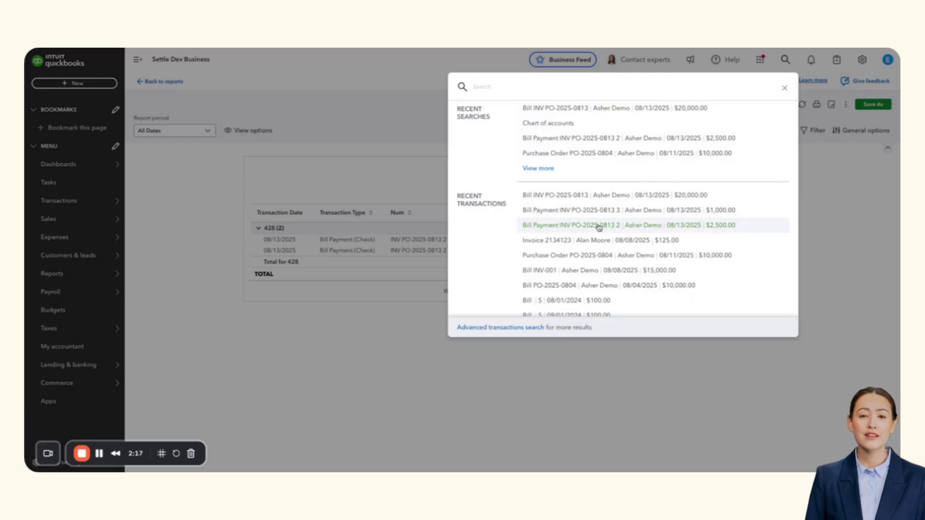
click(629, 229)
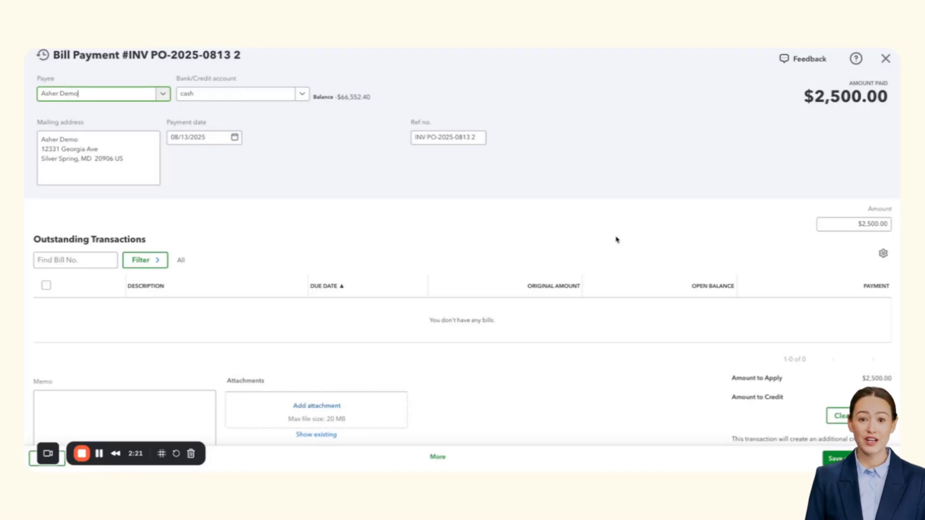
scroll(604, 250, down, 1)
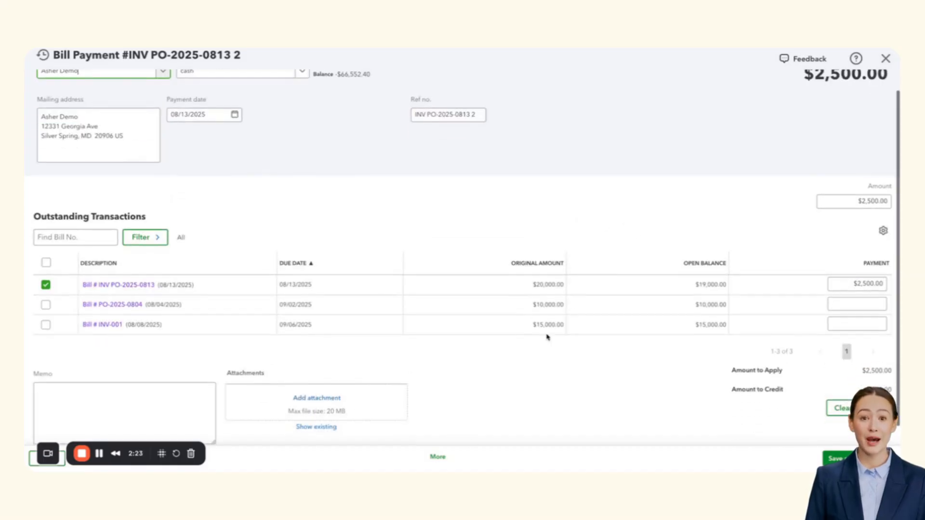
click(489, 458)
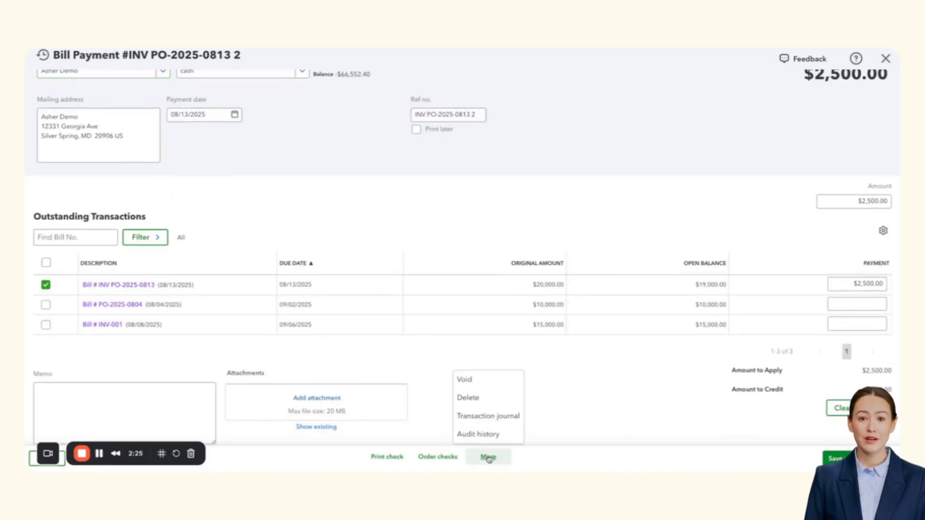
click(503, 422)
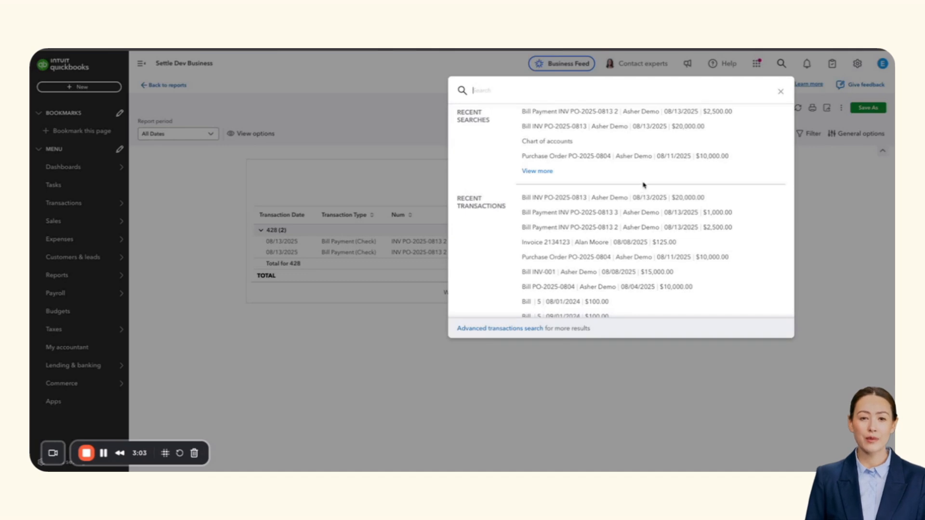
- Reopen bill INV PO-2025-0813 in QuickBooks and review the list of payments made against it
click(648, 211)
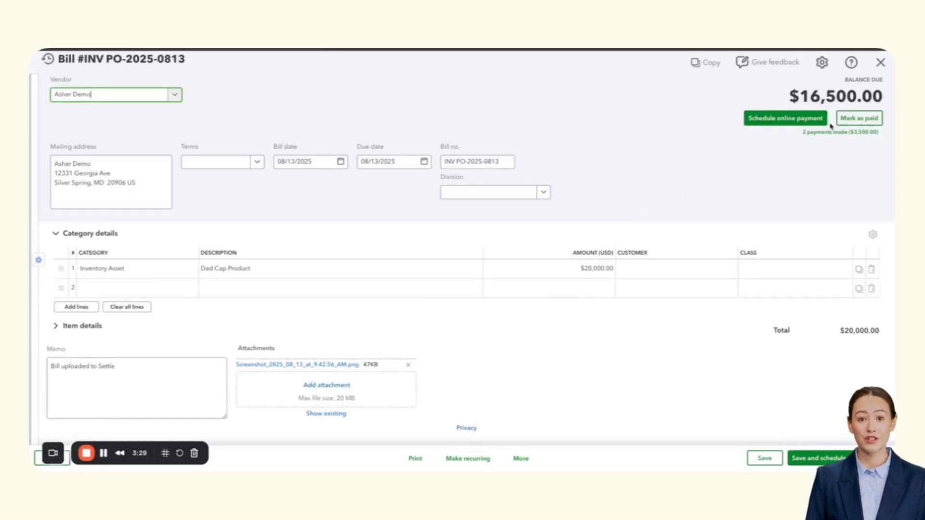
click(857, 137)
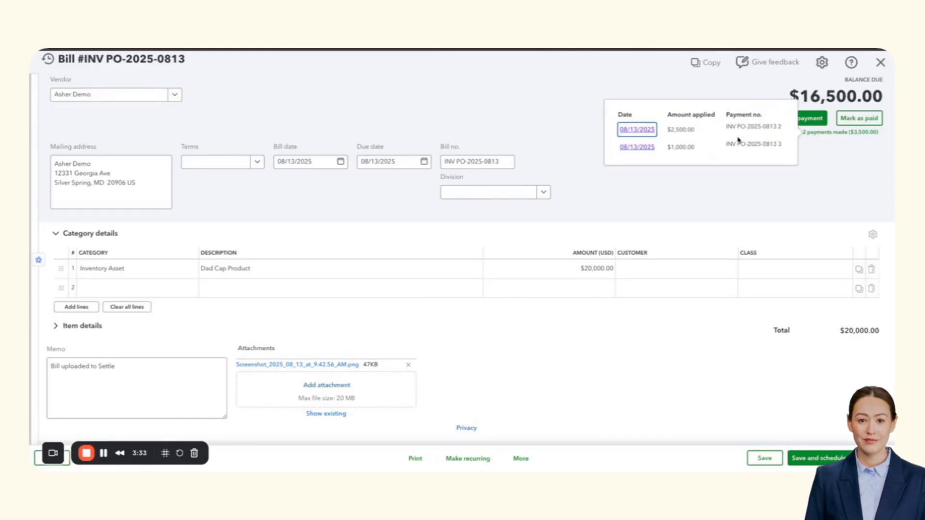
drag(699, 130, 672, 131)
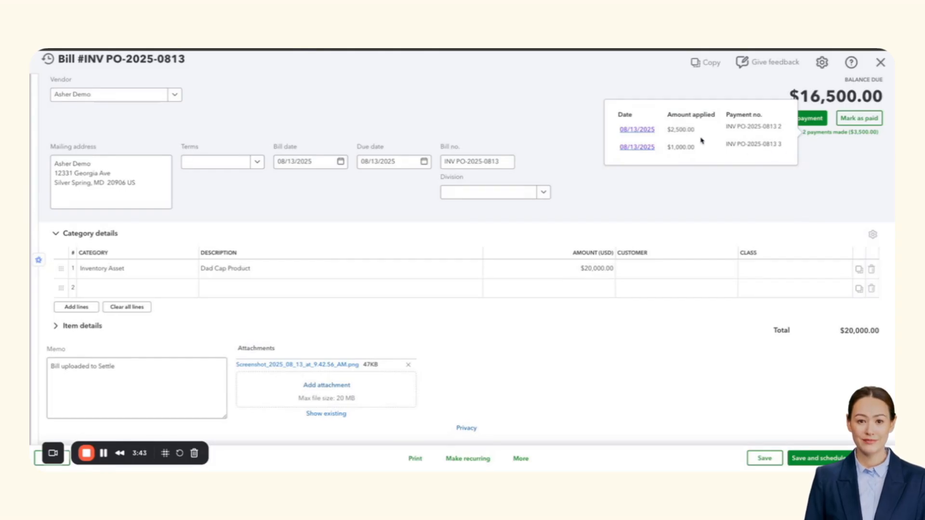
drag(695, 150, 666, 147)
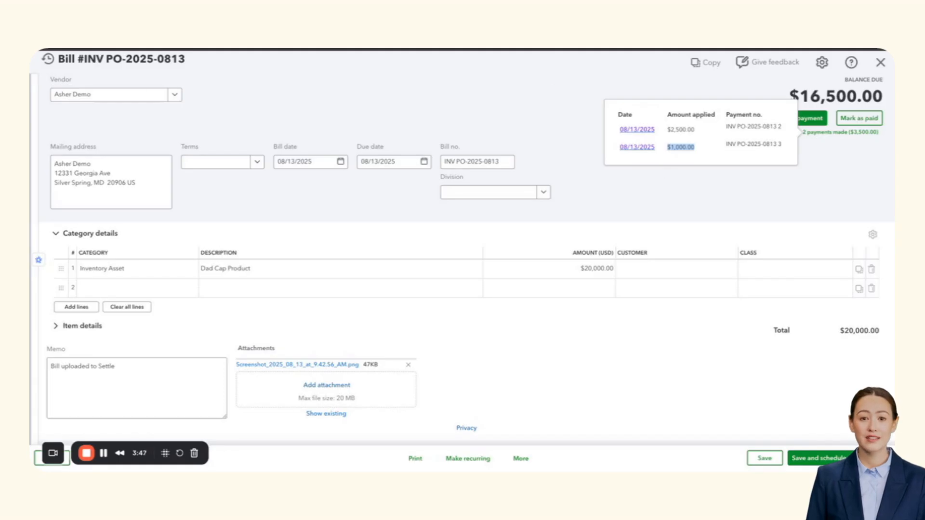
- Compare the Settle bill's amount due to vendor with the QuickBooks bill's balance due
key(ctrl+Tab)
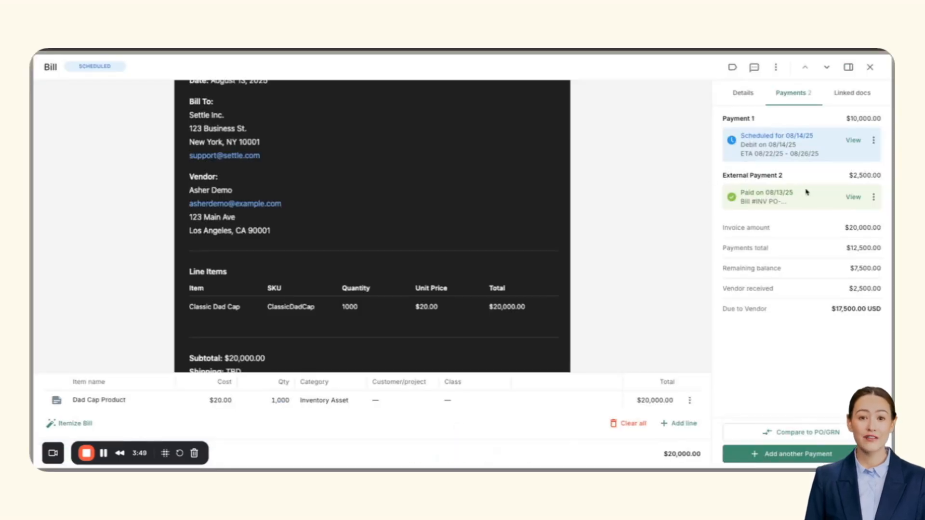
double_click(851, 308)
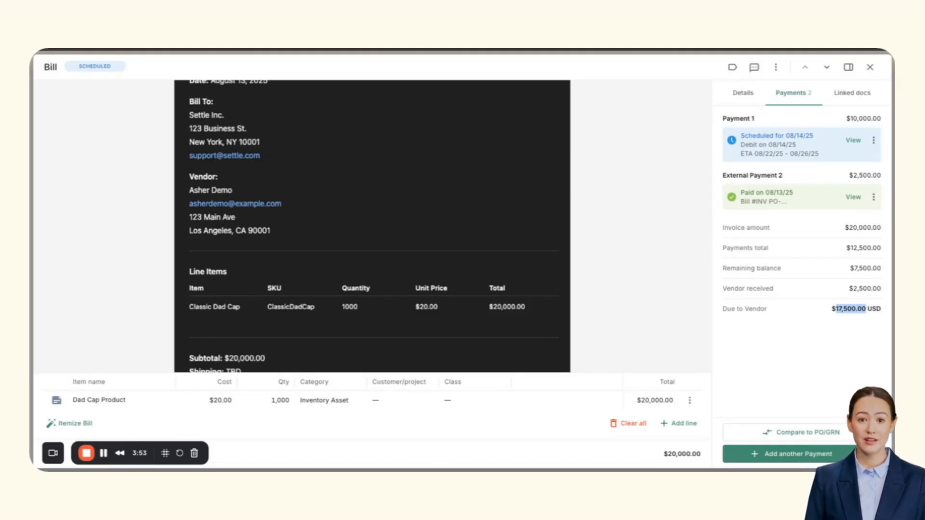
key(ctrl+Tab)
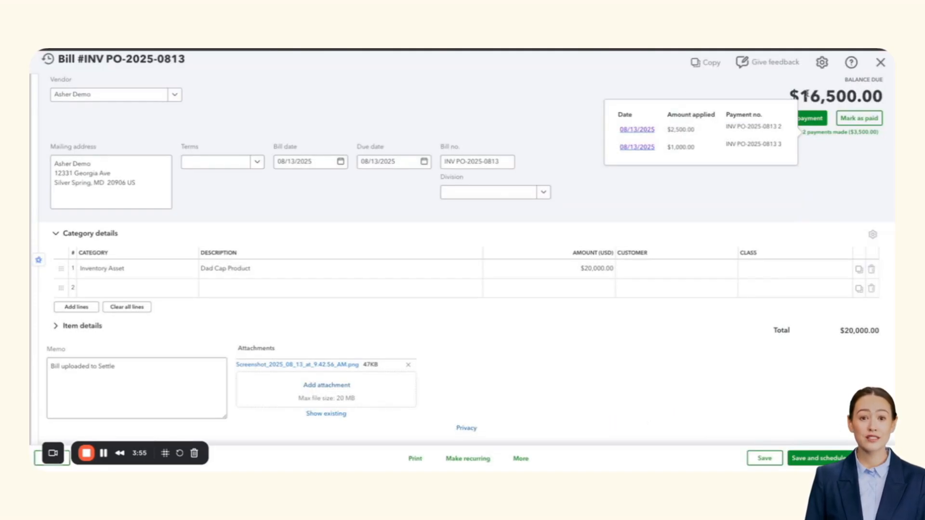
drag(806, 94, 875, 96)
click(876, 96)
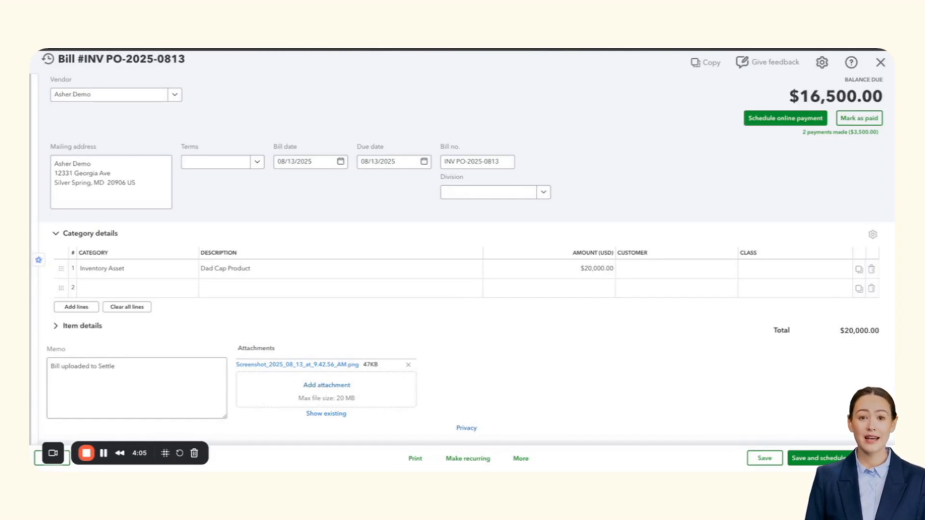
key(ctrl+shift+Tab)
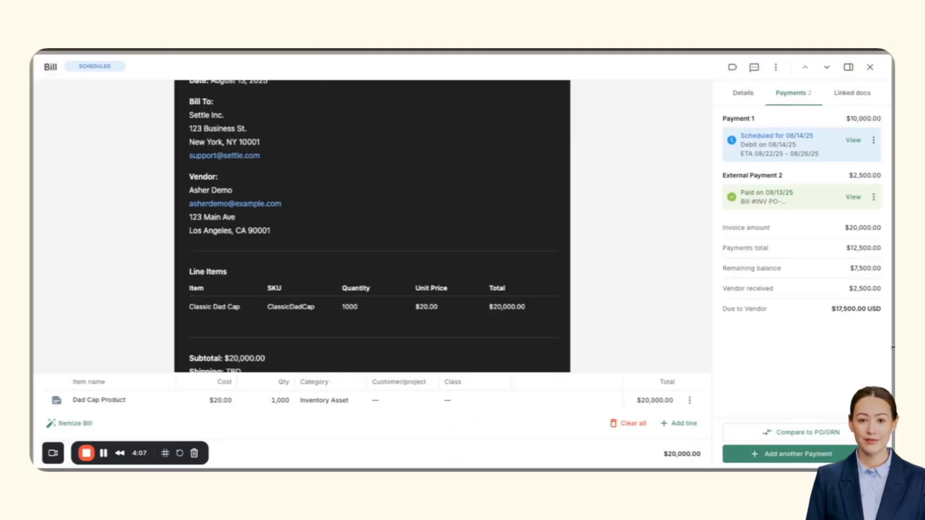
- Start an external payment record for the bill and set its payment amount to 1,000.00 USD
click(838, 454)
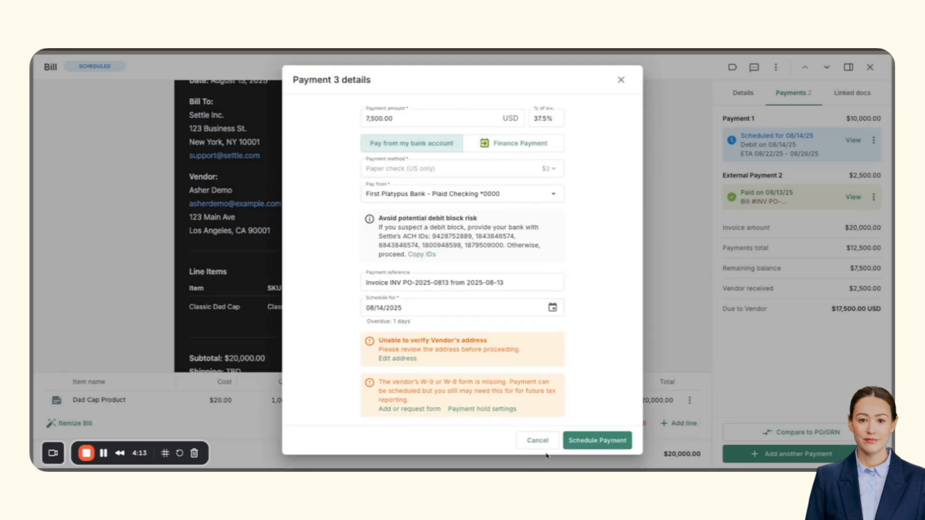
click(537, 440)
click(865, 455)
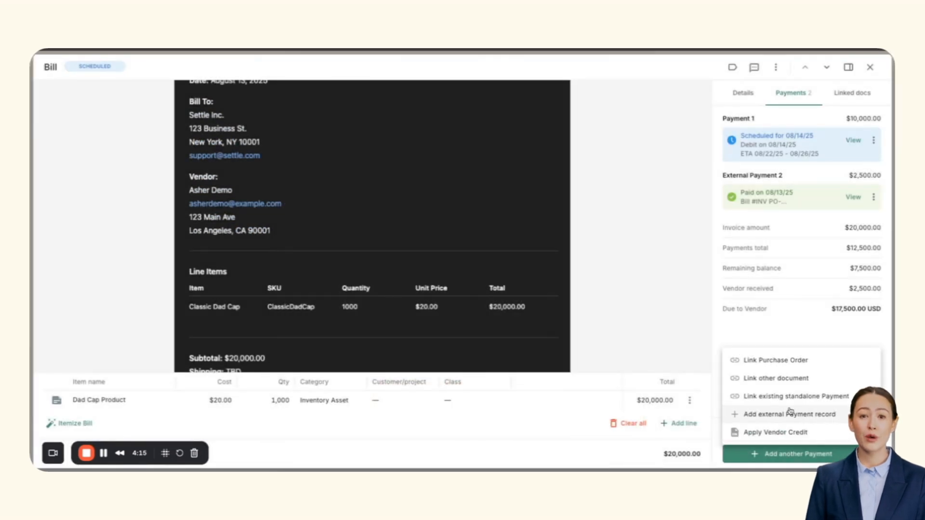
click(793, 413)
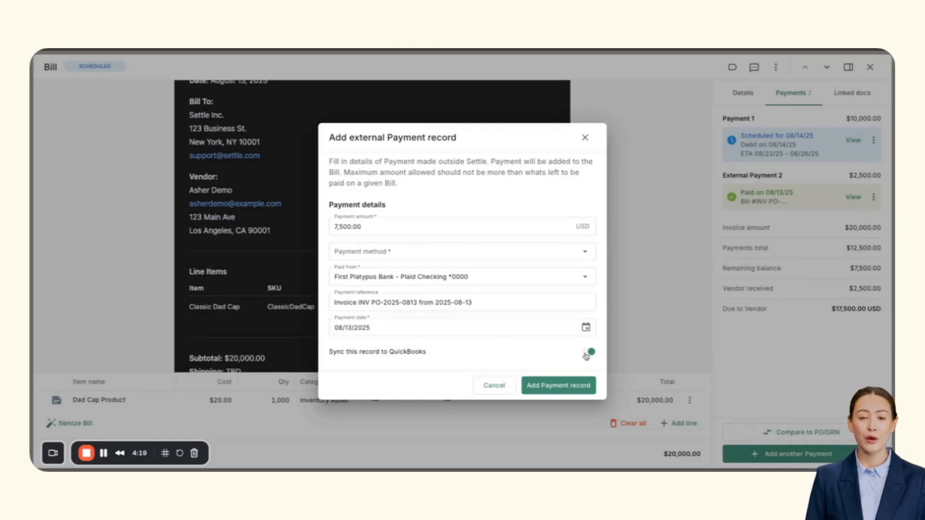
click(464, 223)
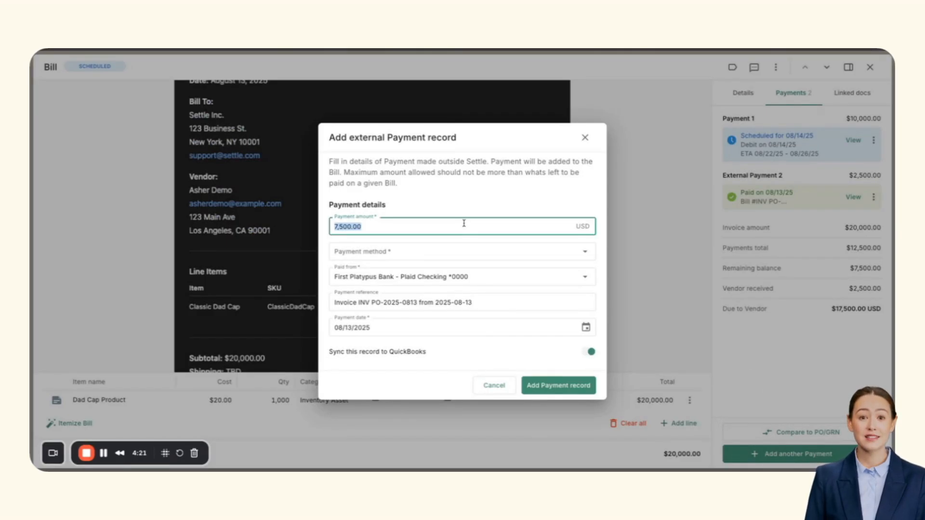
text(1,000)
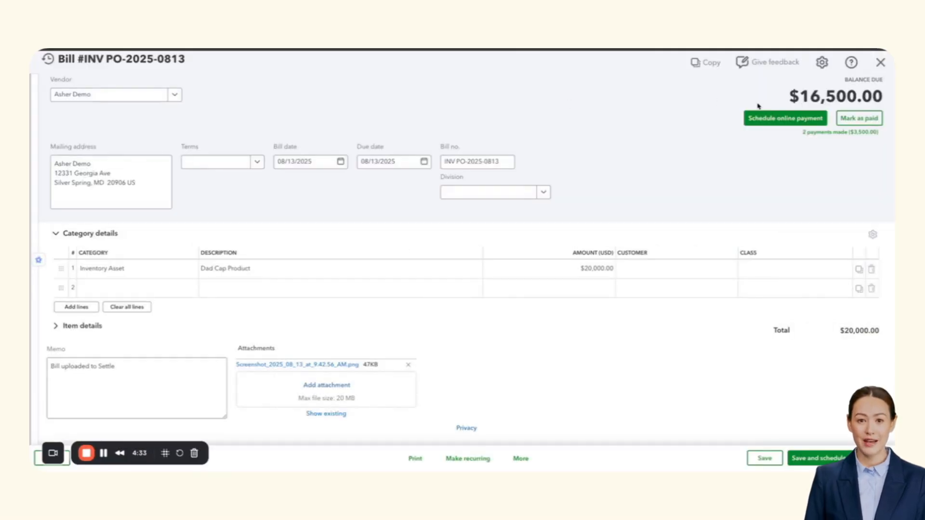
- Review the $1,000.00 entry among the payments made on the QuickBooks bill
click(847, 138)
double_click(690, 148)
triple_click(689, 148)
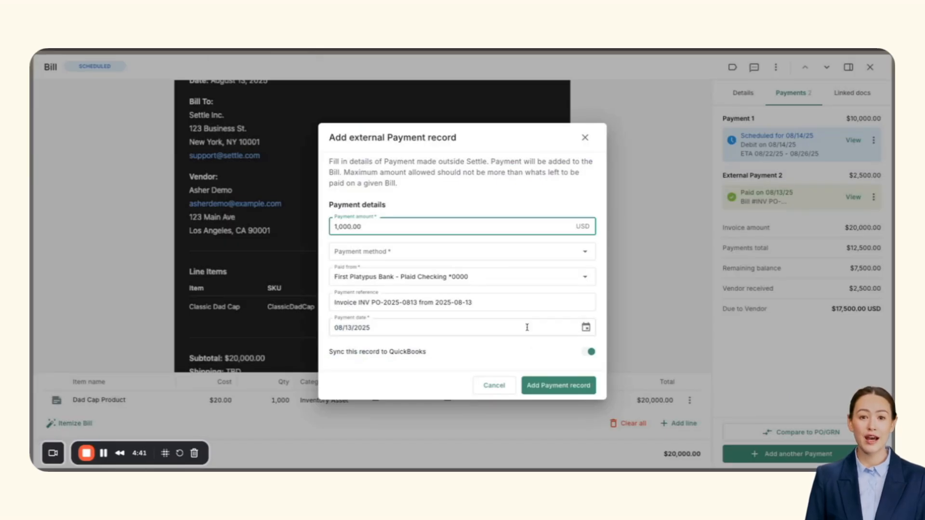
- Save the external payment record with payment method ACH and syncing to QuickBooks turned off
click(496, 256)
click(482, 291)
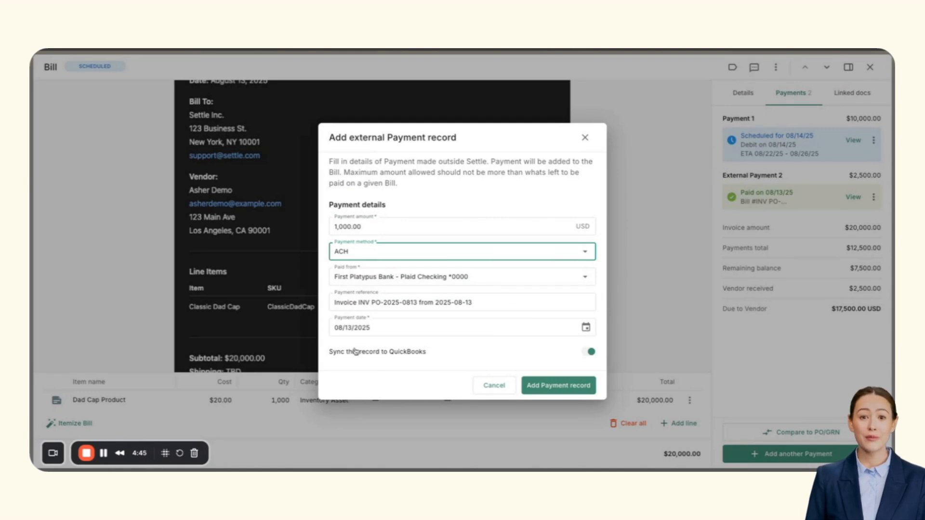
click(421, 357)
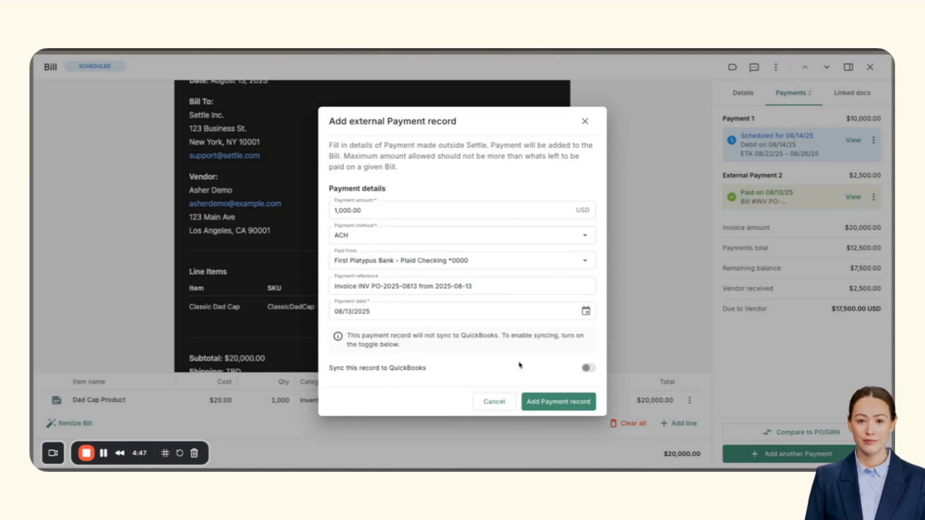
click(580, 407)
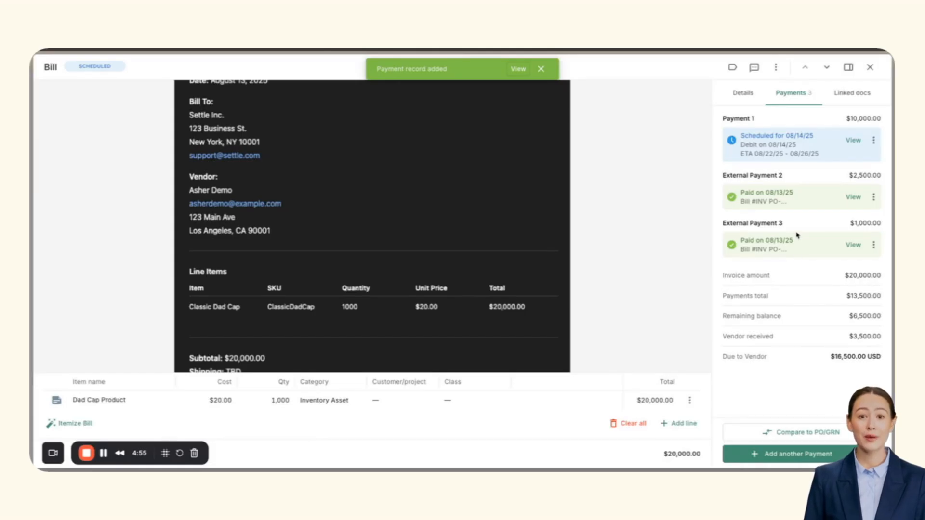
- Check the new $1,000.00 external payment's QuickBooks sync status and compare against the QuickBooks bill's balance due
drag(848, 176, 867, 176)
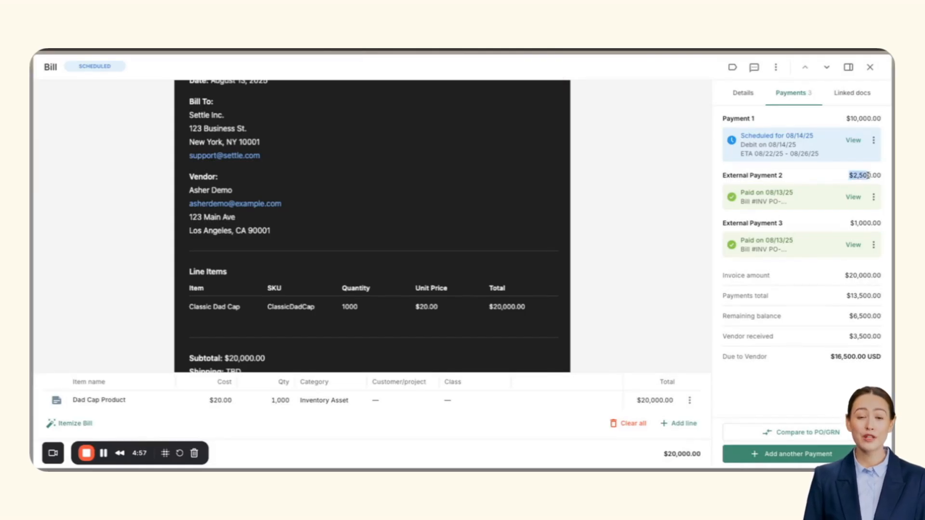
drag(851, 223, 881, 222)
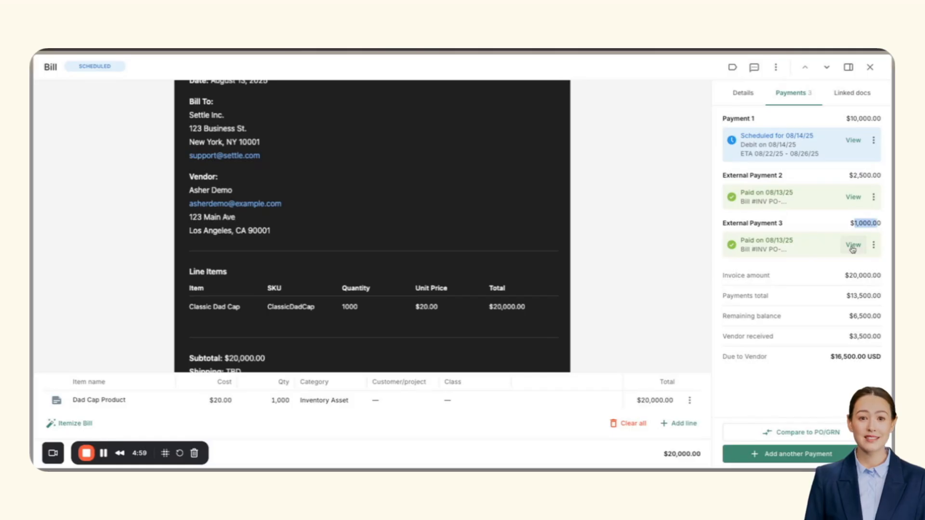
click(853, 245)
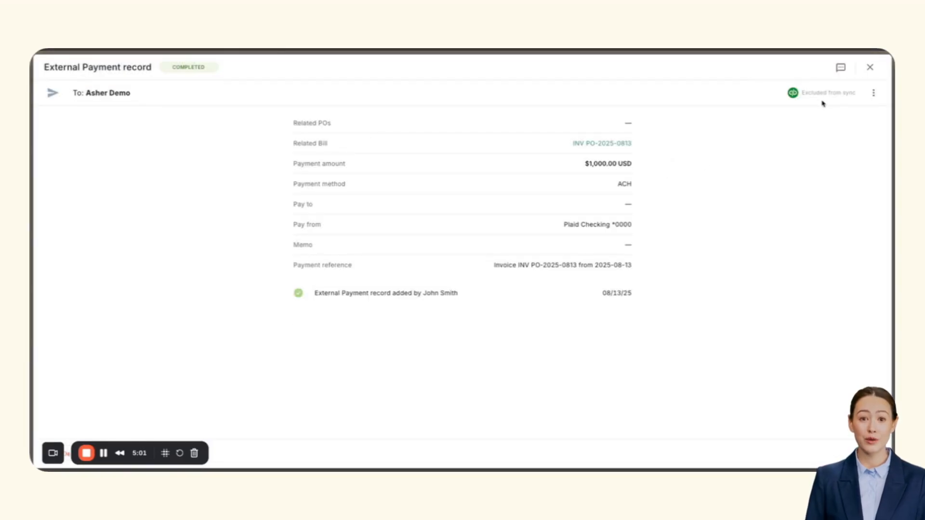
triple_click(826, 95)
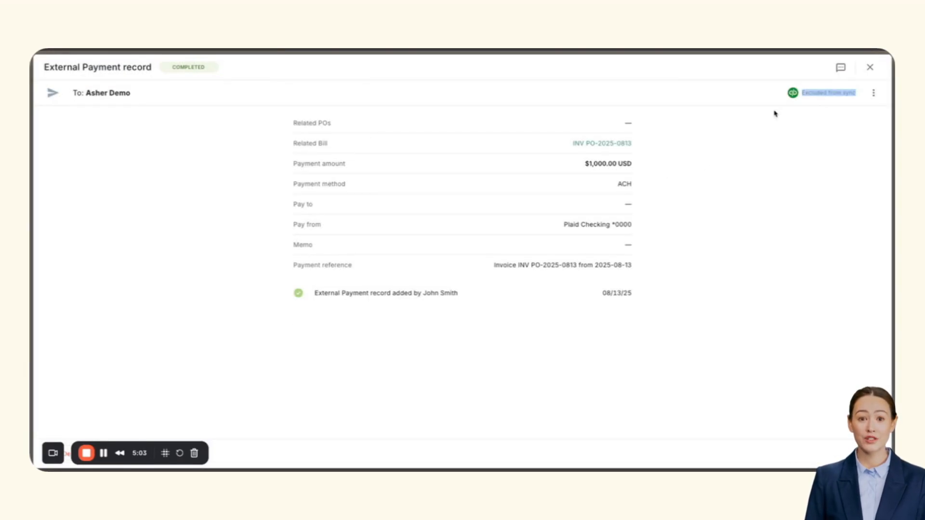
click(869, 68)
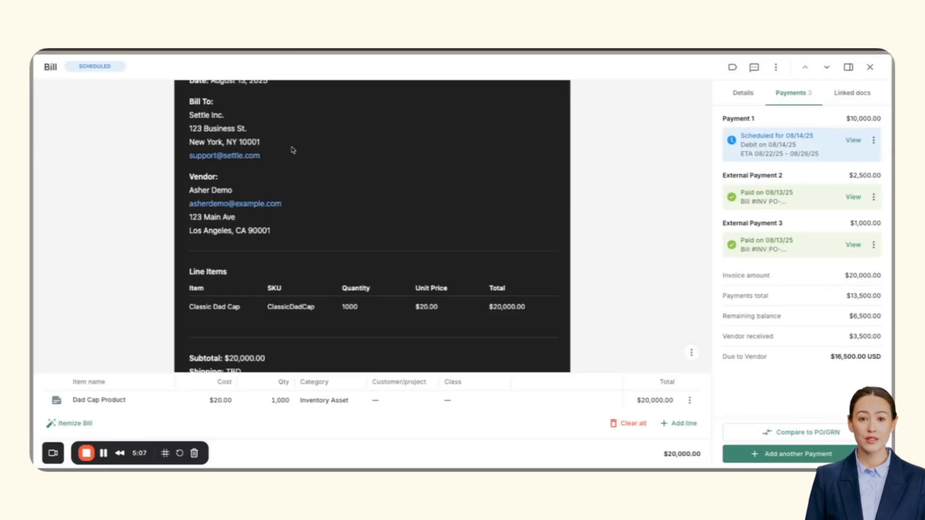
key(ctrl+Tab)
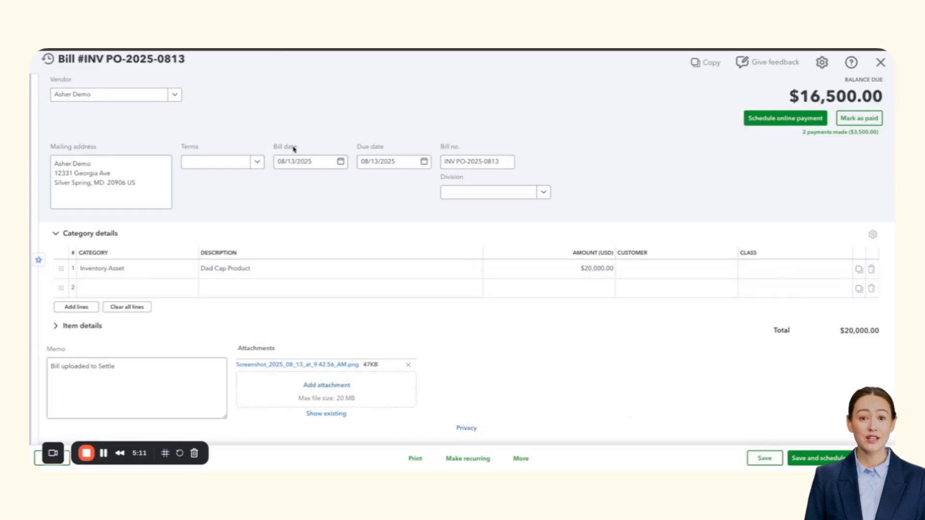
key(ctrl+shift+Tab)
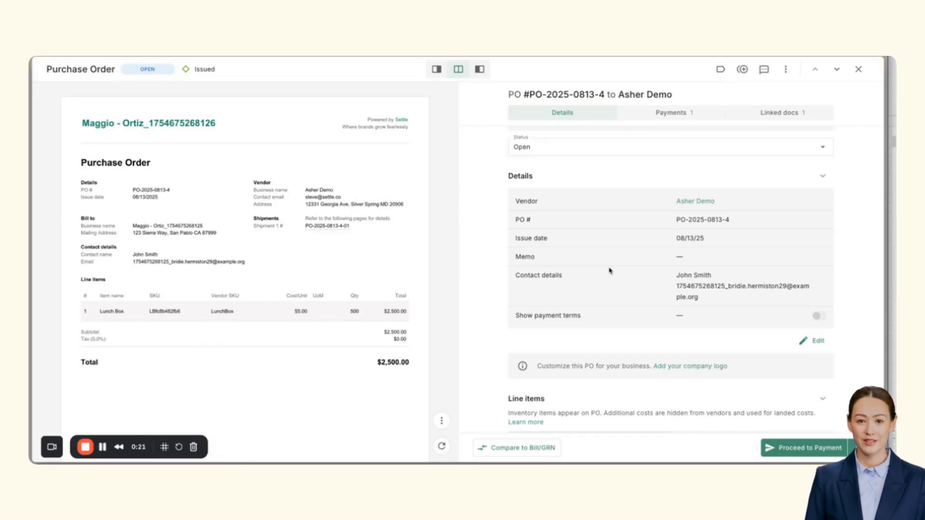
- Review the details and line items of purchase order PO-2025-0813-4
scroll(609, 271, down, 3)
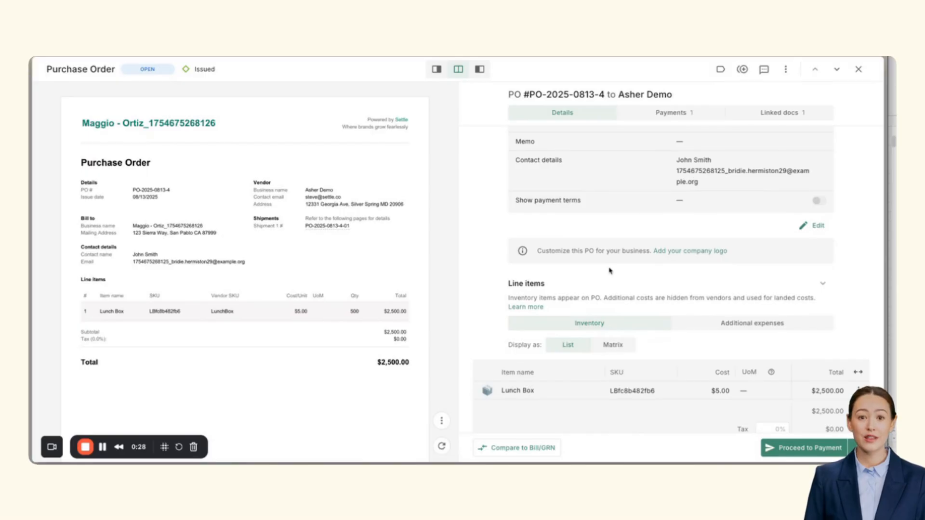
scroll(610, 270, down, 1)
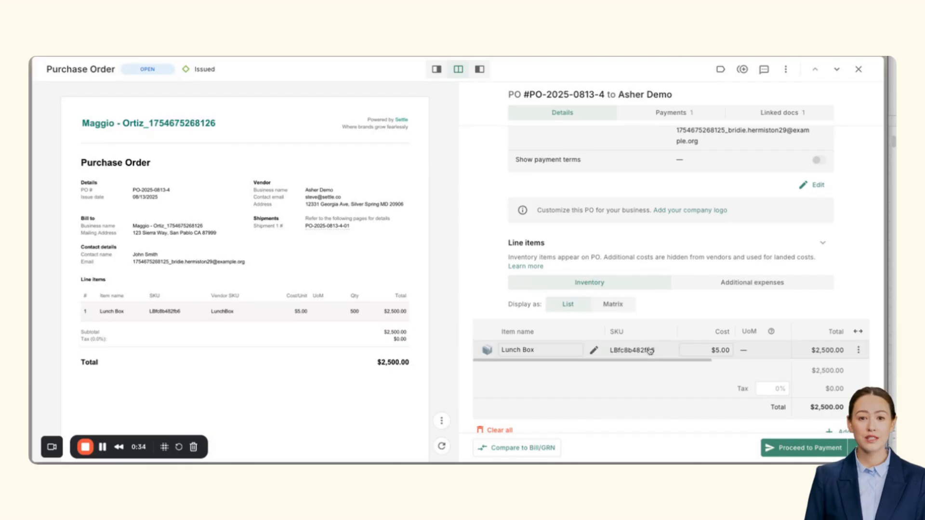
scroll(654, 355, right, 3)
scroll(654, 355, right, 2)
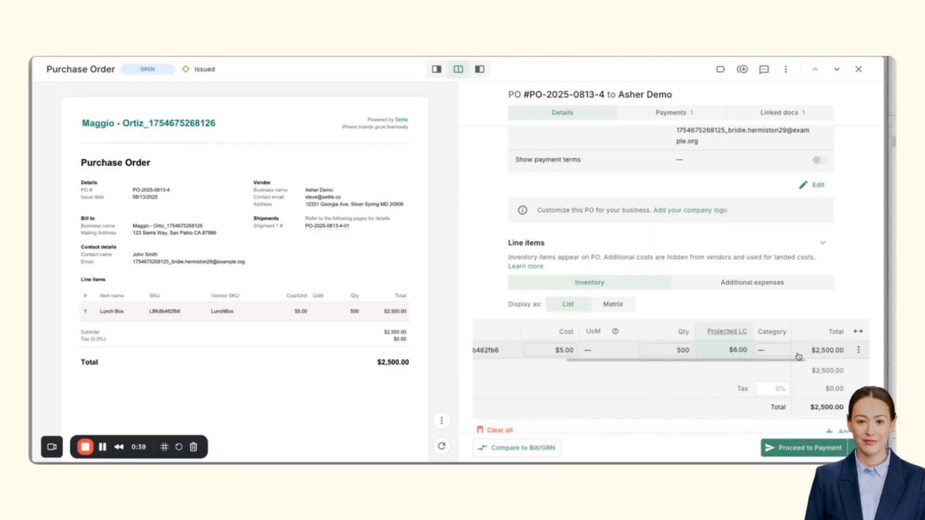
click(833, 453)
click(439, 191)
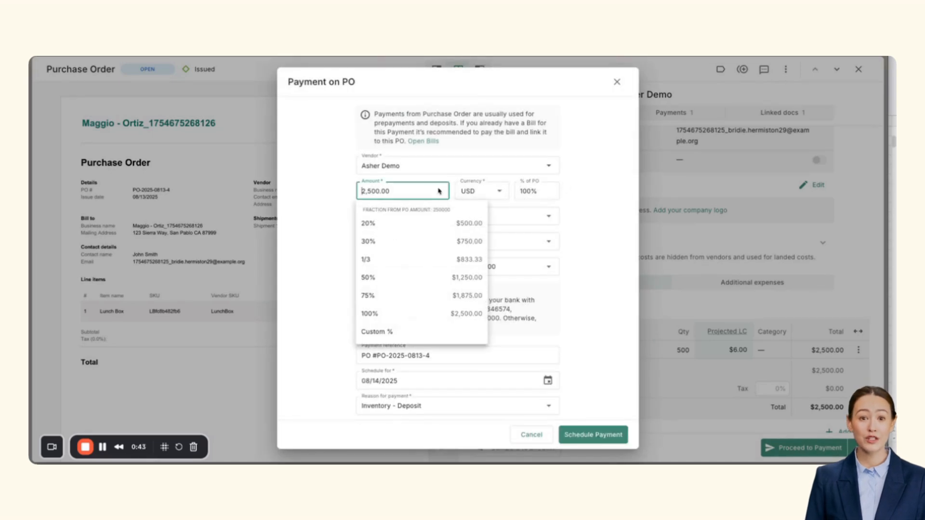
click(440, 223)
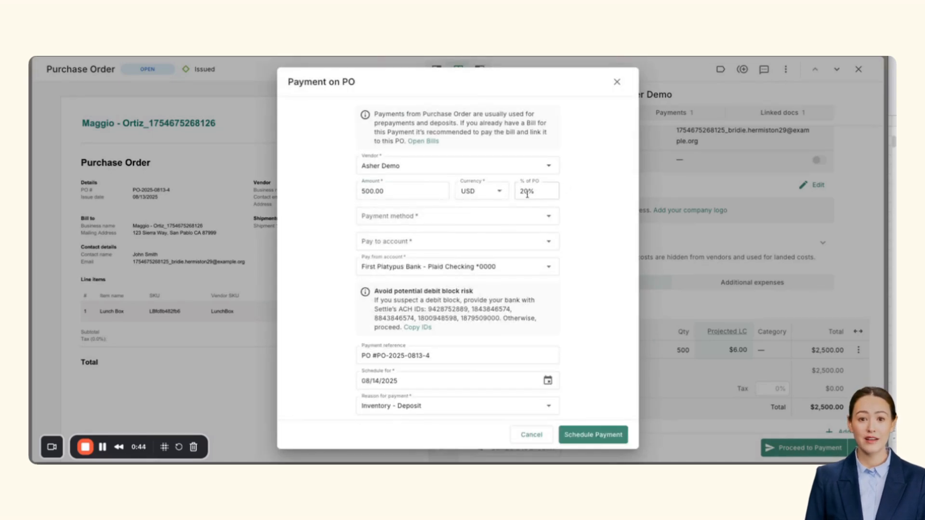
click(414, 190)
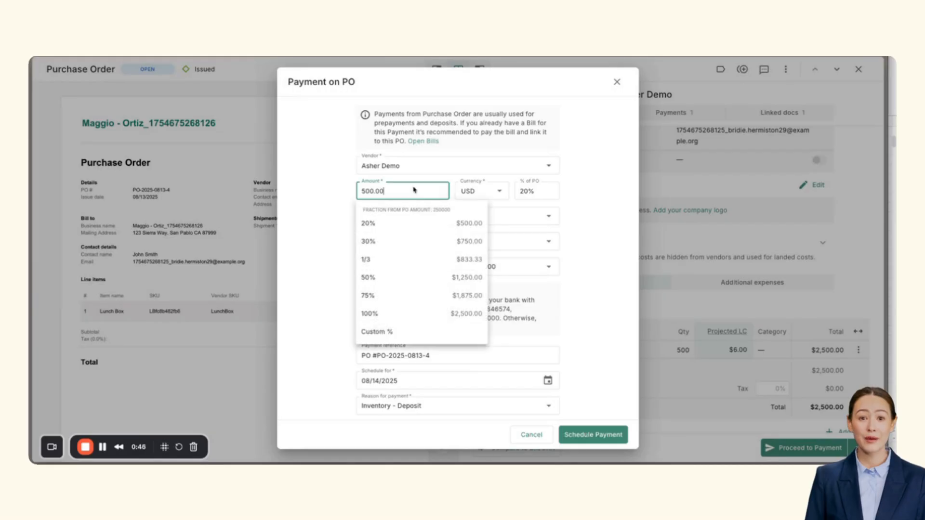
click(423, 223)
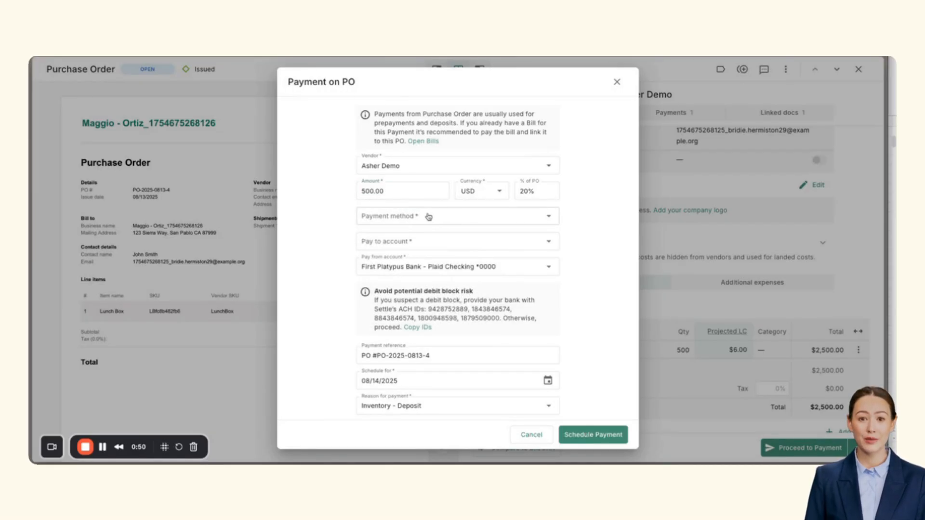
click(430, 217)
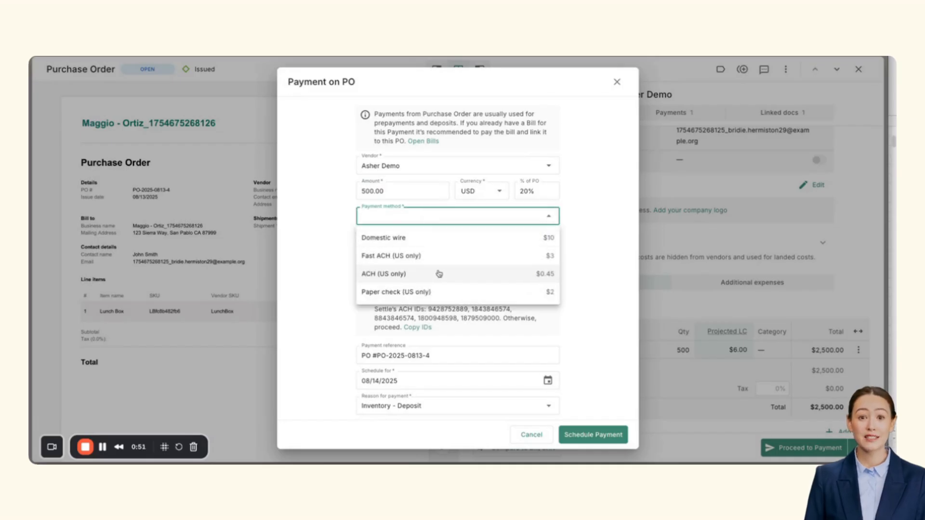
click(446, 292)
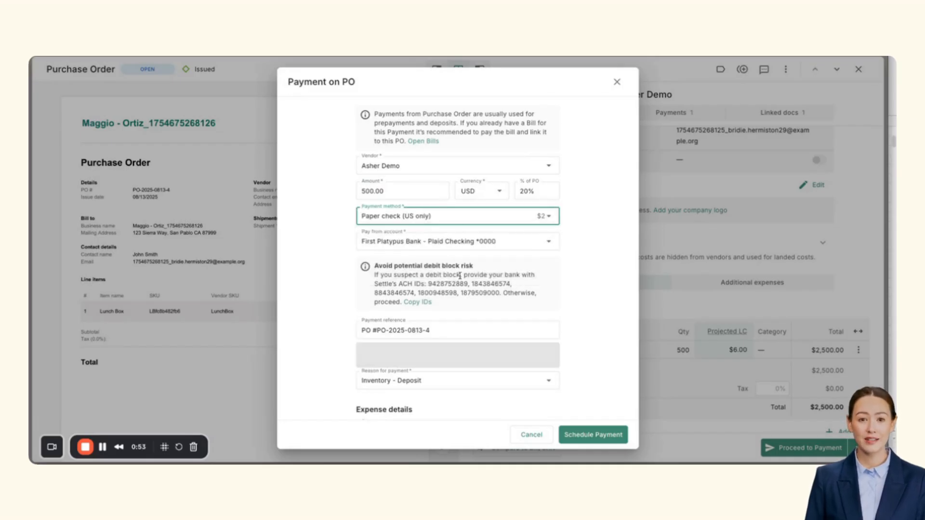
scroll(461, 275, down, 3)
scroll(458, 270, down, 2)
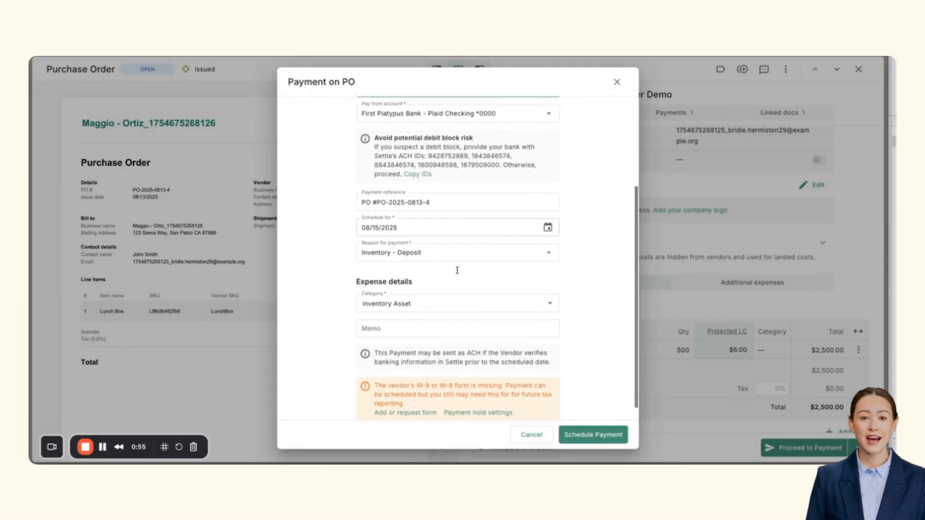
click(460, 292)
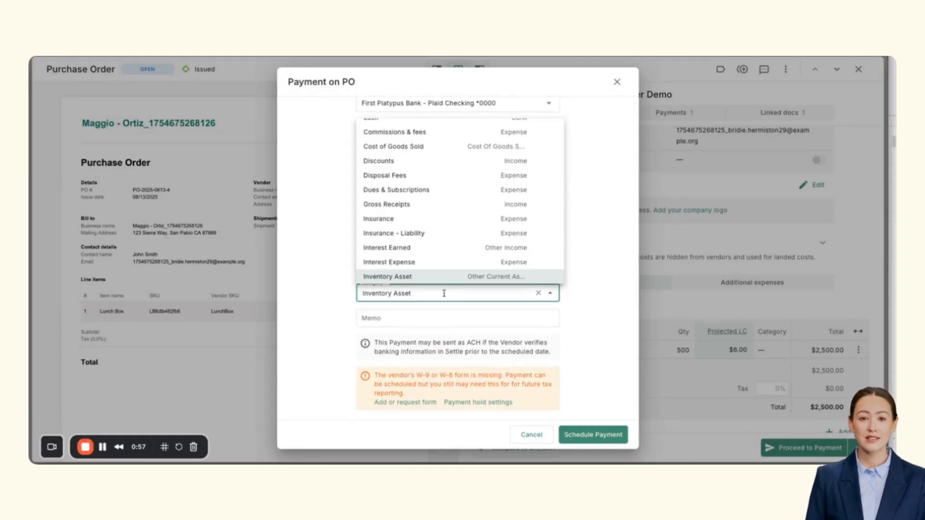
click(454, 293)
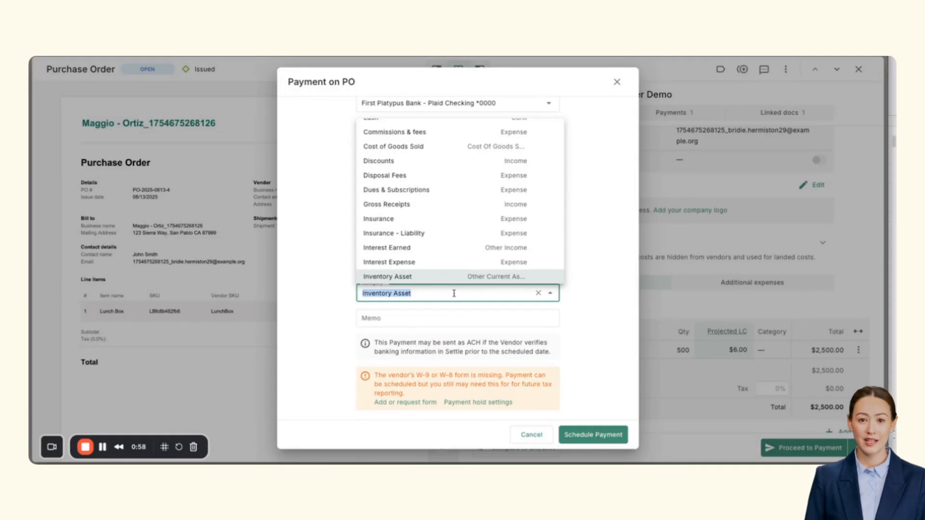
text(dep)
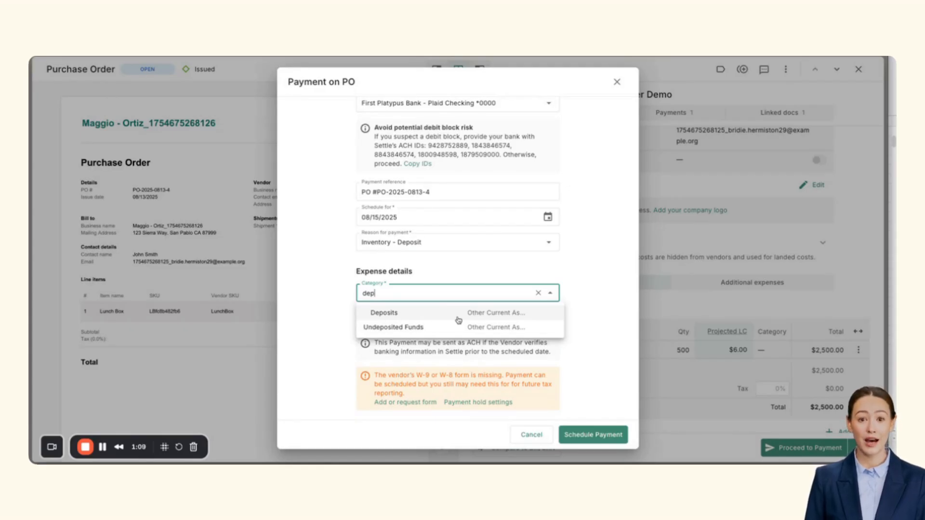
click(580, 296)
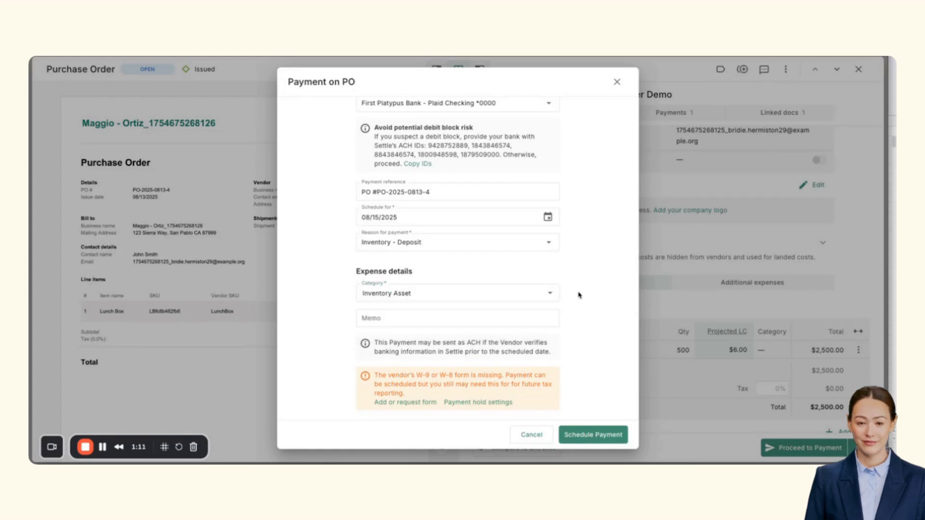
scroll(579, 295, up, 3)
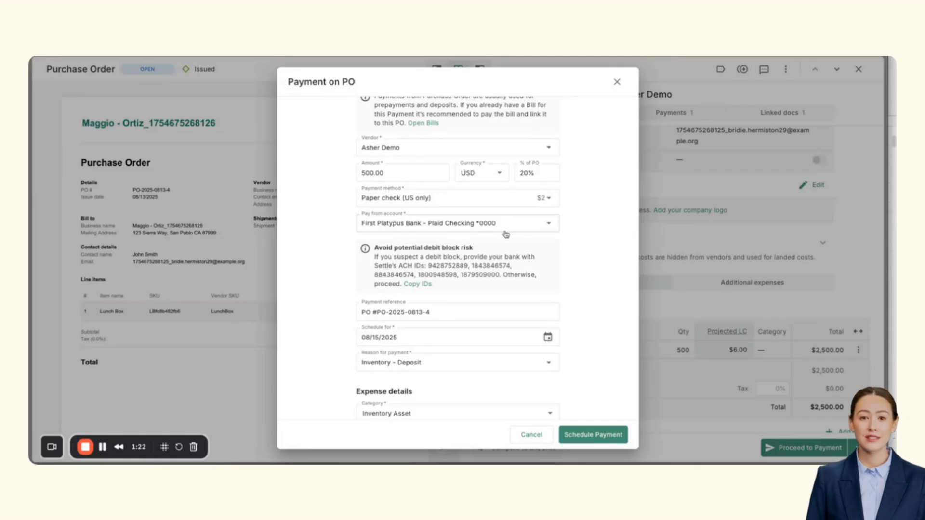
click(617, 83)
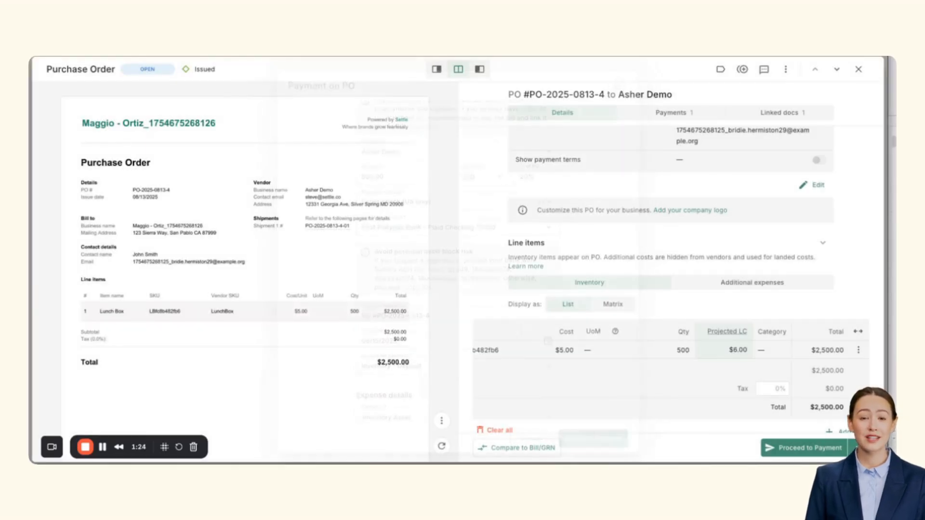
- Review the payments recorded against purchase order PO-2025-0813-4
click(858, 448)
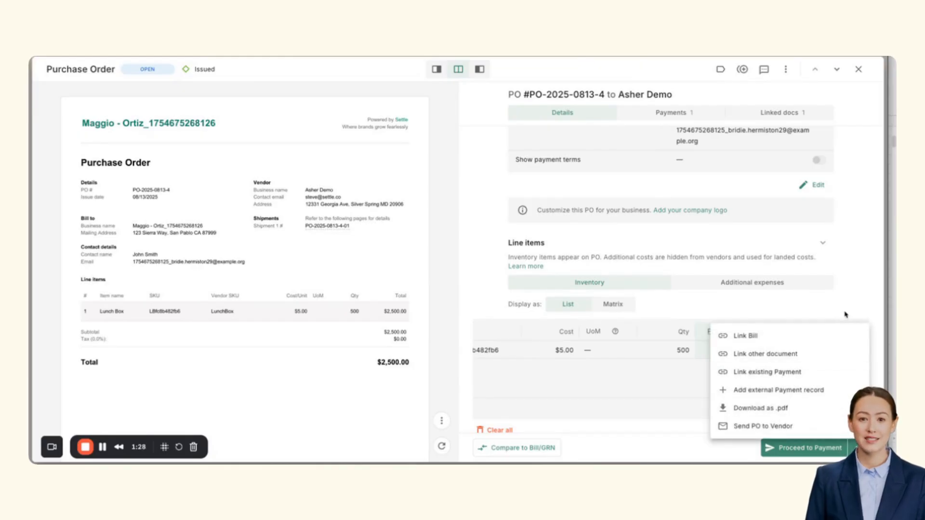
click(831, 326)
scroll(829, 332, down, 1)
scroll(828, 332, down, 2)
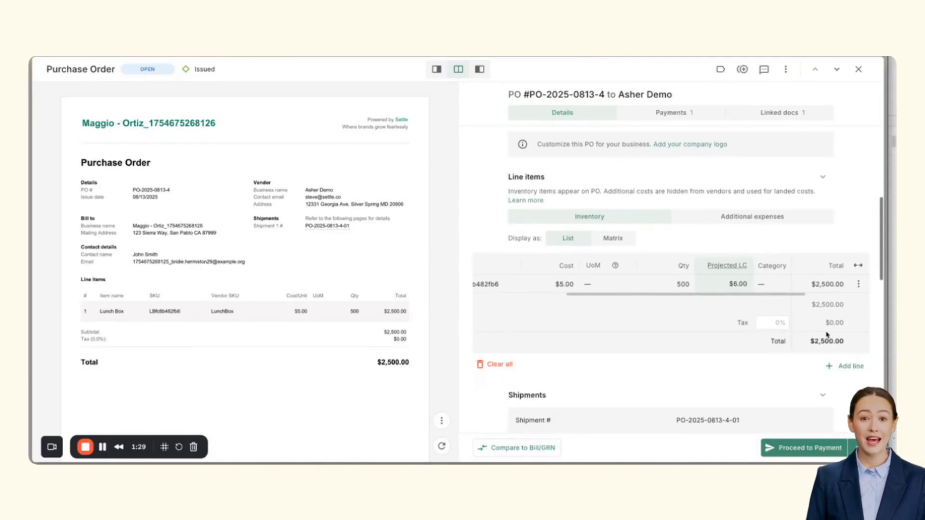
scroll(826, 330, up, 3)
click(675, 113)
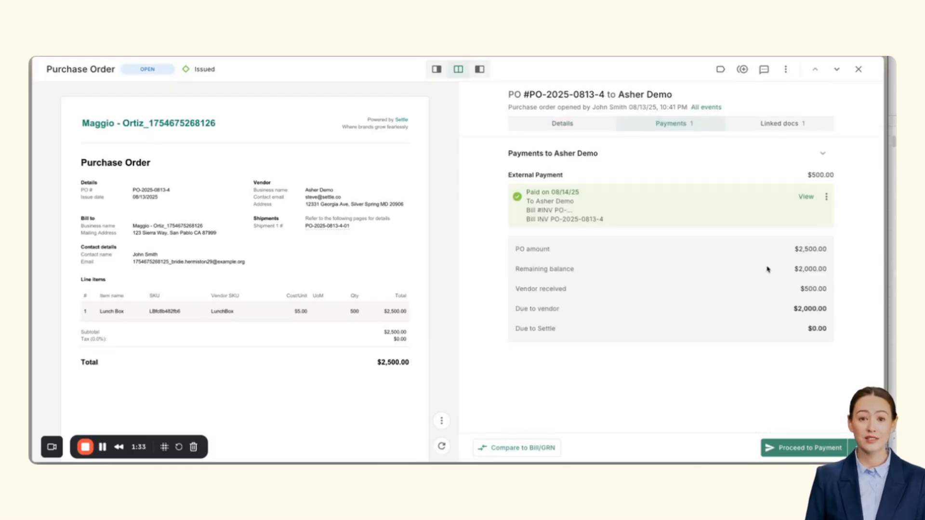
double_click(824, 176)
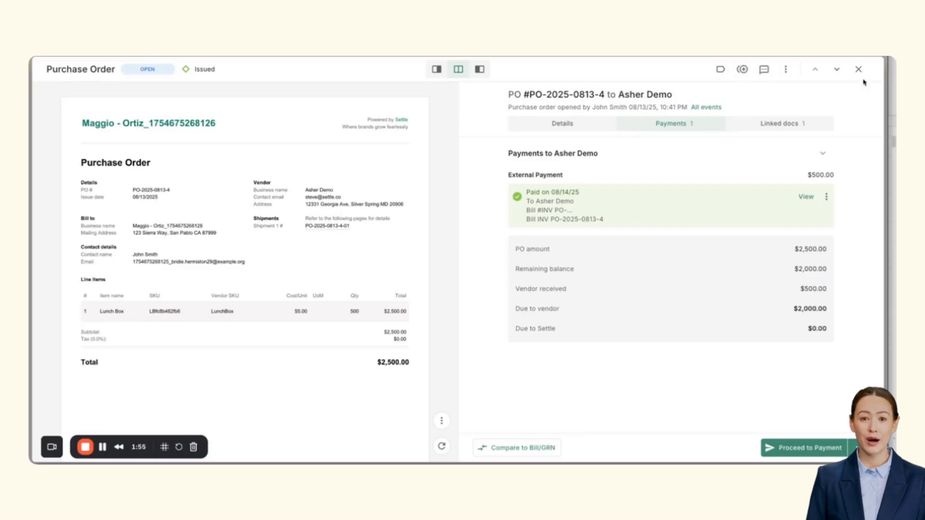
- Open bill INV PO-2025-0813-4 and compare its deposit reversal line with the synced QuickBooks bill
click(858, 70)
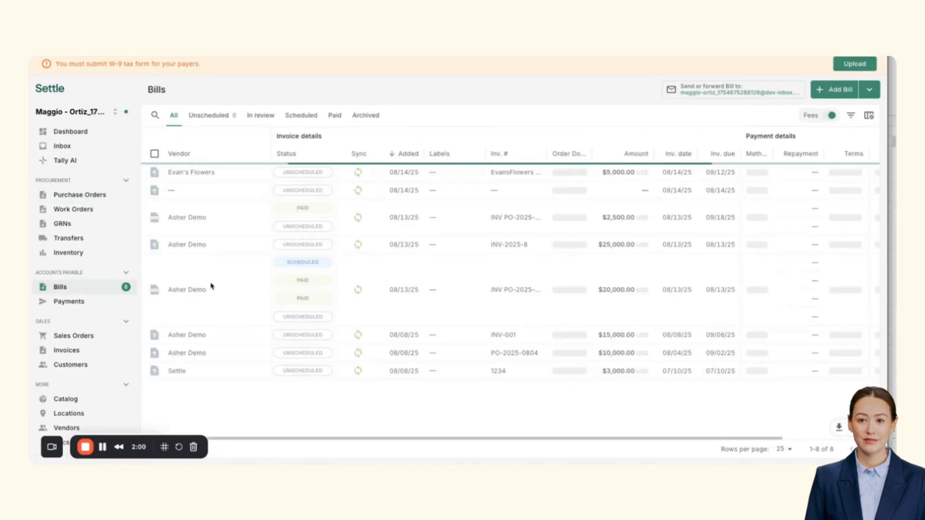
click(450, 222)
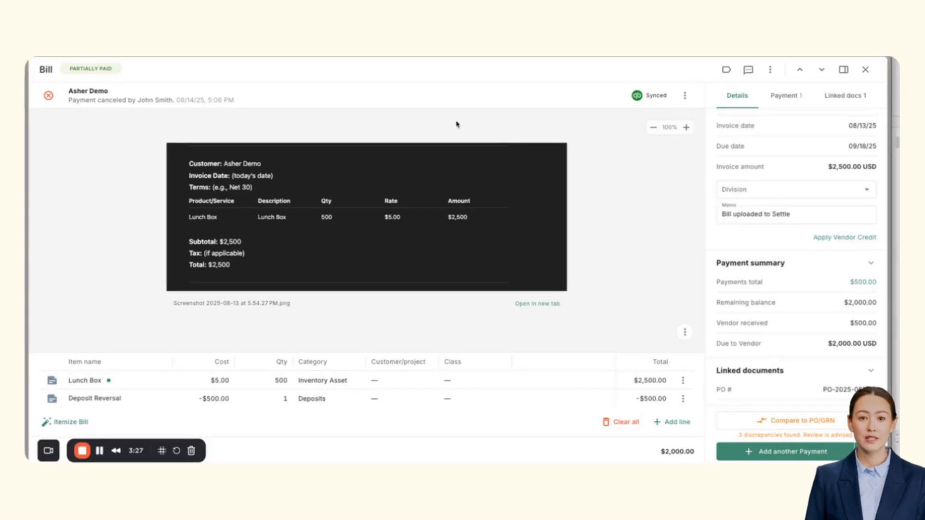
key(ctrl+Tab)
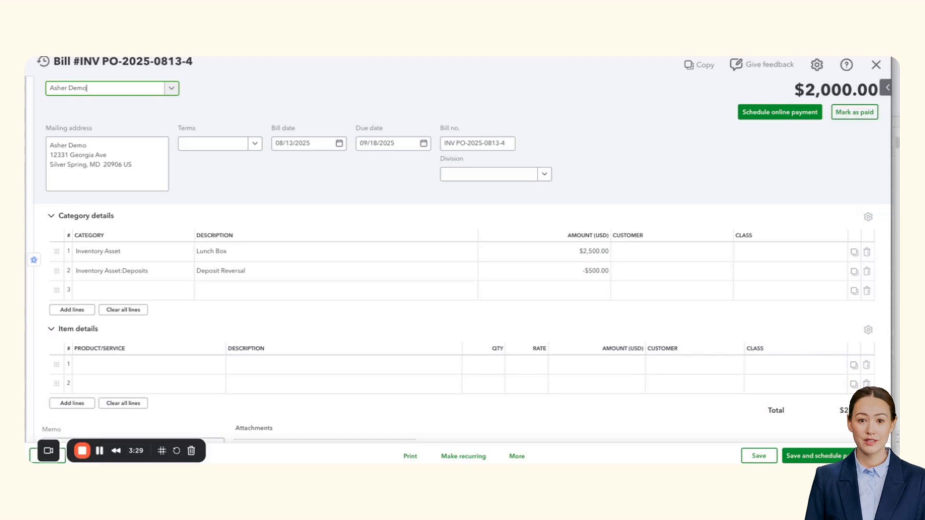
scroll(314, 182, up, 1)
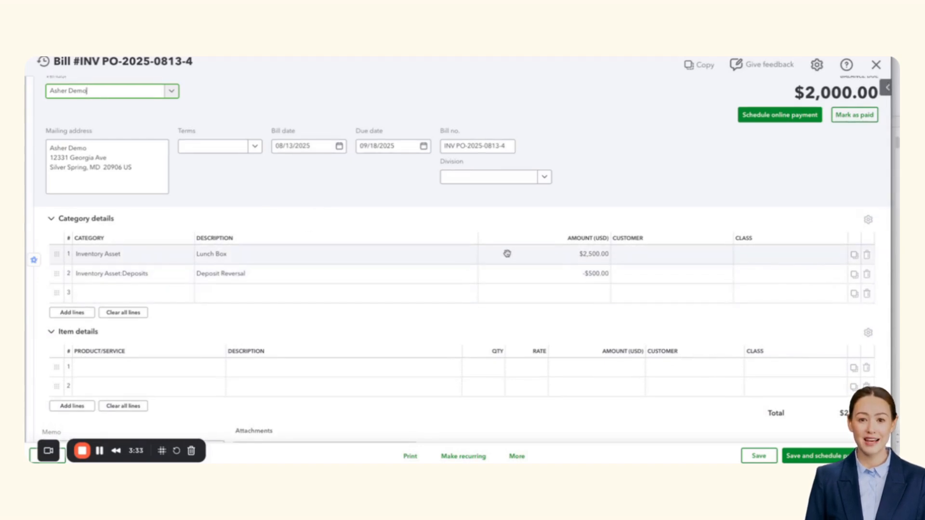
scroll(568, 254, down, 1)
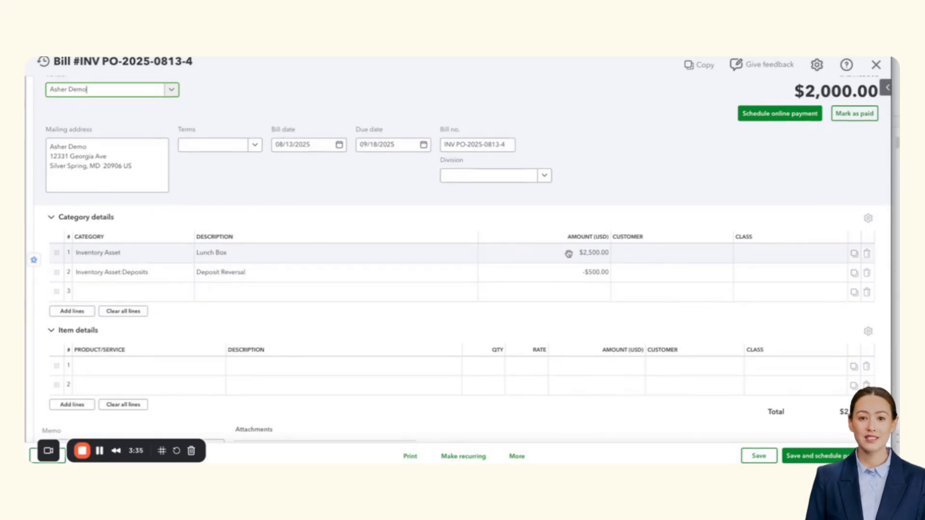
- Review the bill's balance due and memo, and open the transaction journal for bill INV PO-2025-0813-4
scroll(568, 254, down, 1)
scroll(569, 254, up, 1)
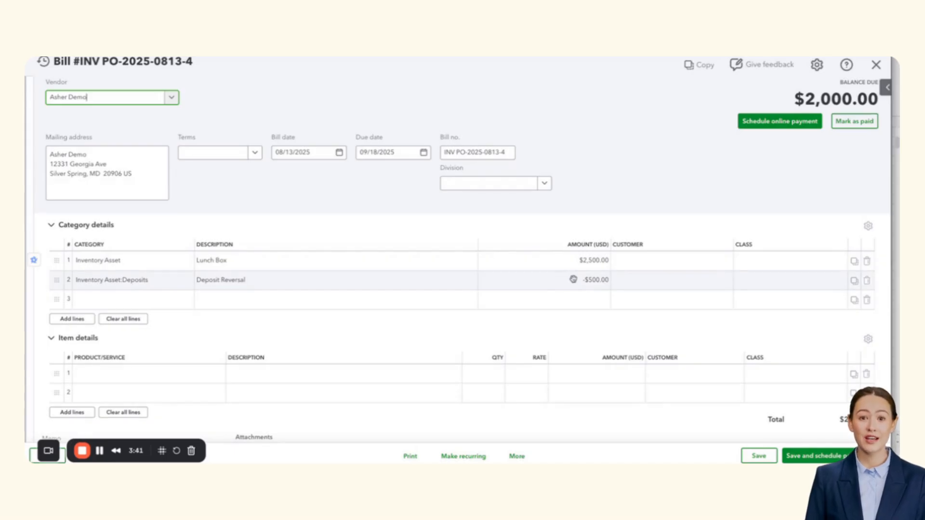
double_click(845, 94)
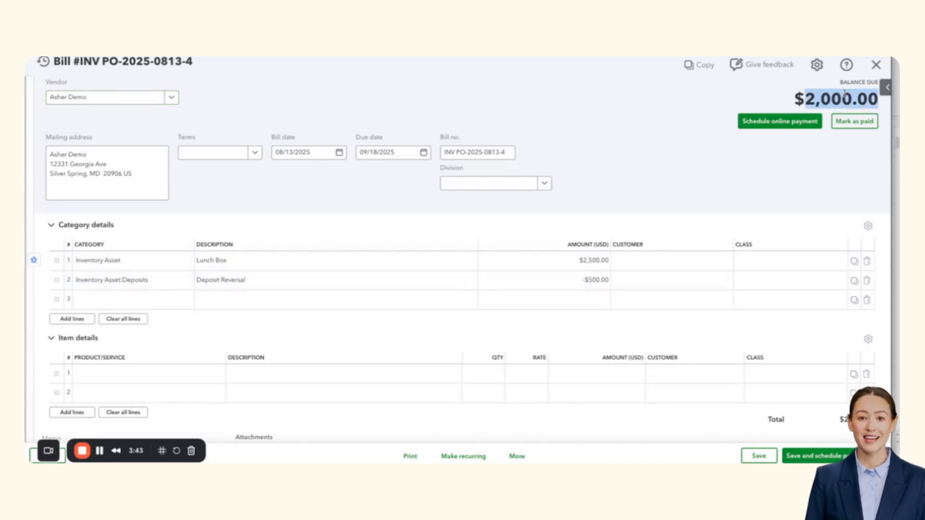
scroll(756, 176, down, 3)
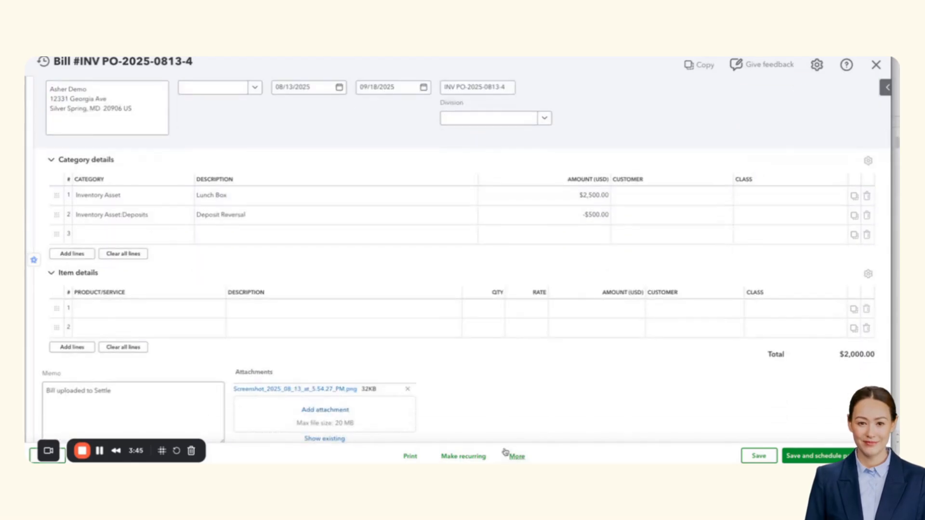
click(513, 455)
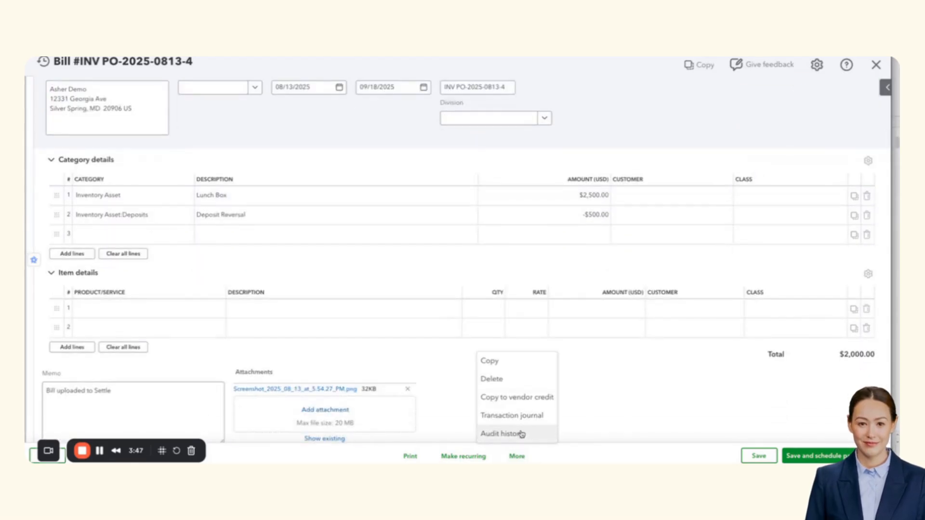
click(522, 416)
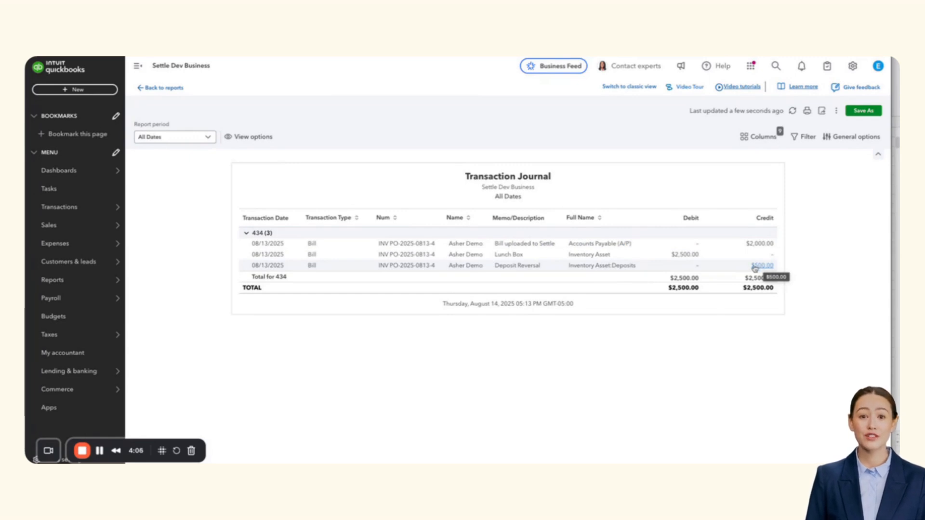
- Switch to the transaction journal of the deposit check for PO #PO-2025-0813-4
click(337, 35)
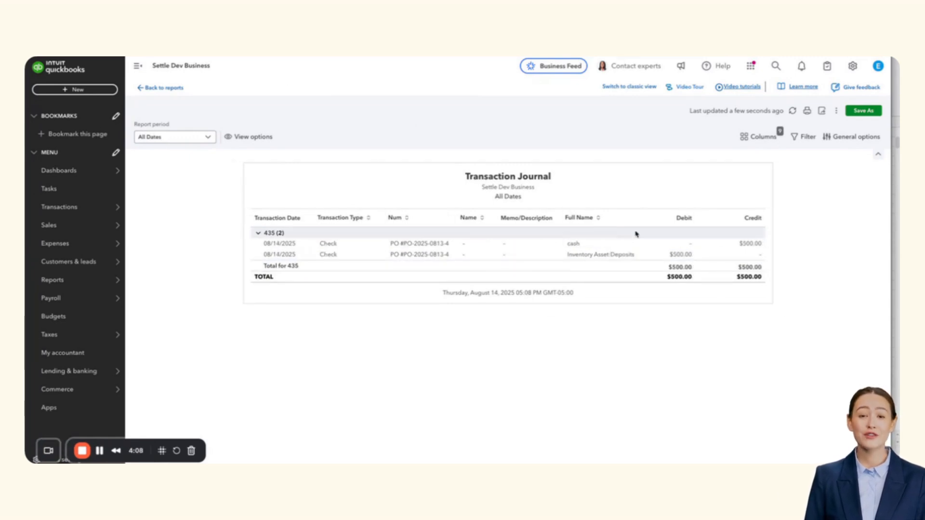